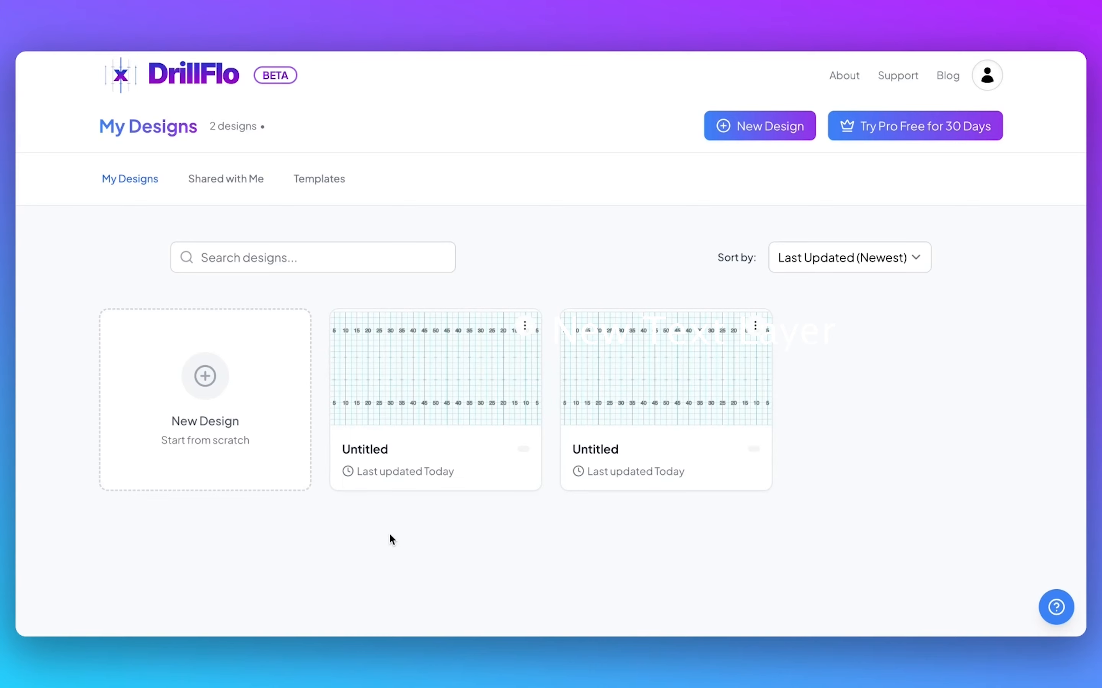
Step: Start a new design from scratch and choose X as the label for adding performers
left_click(217, 415)
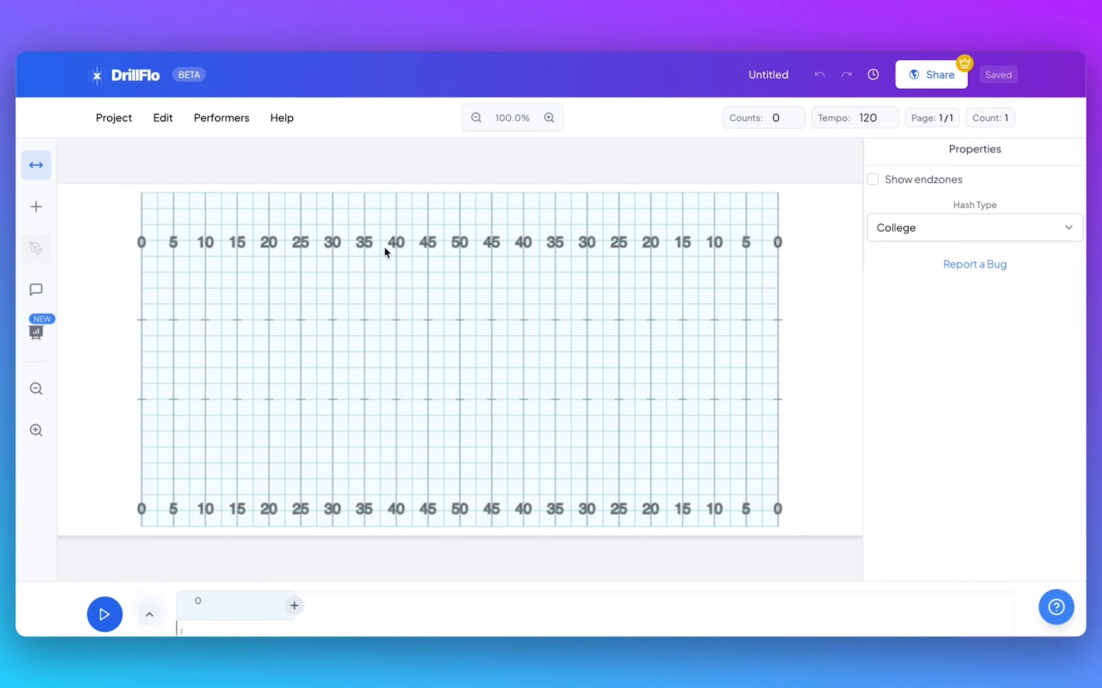
left_click(226, 125)
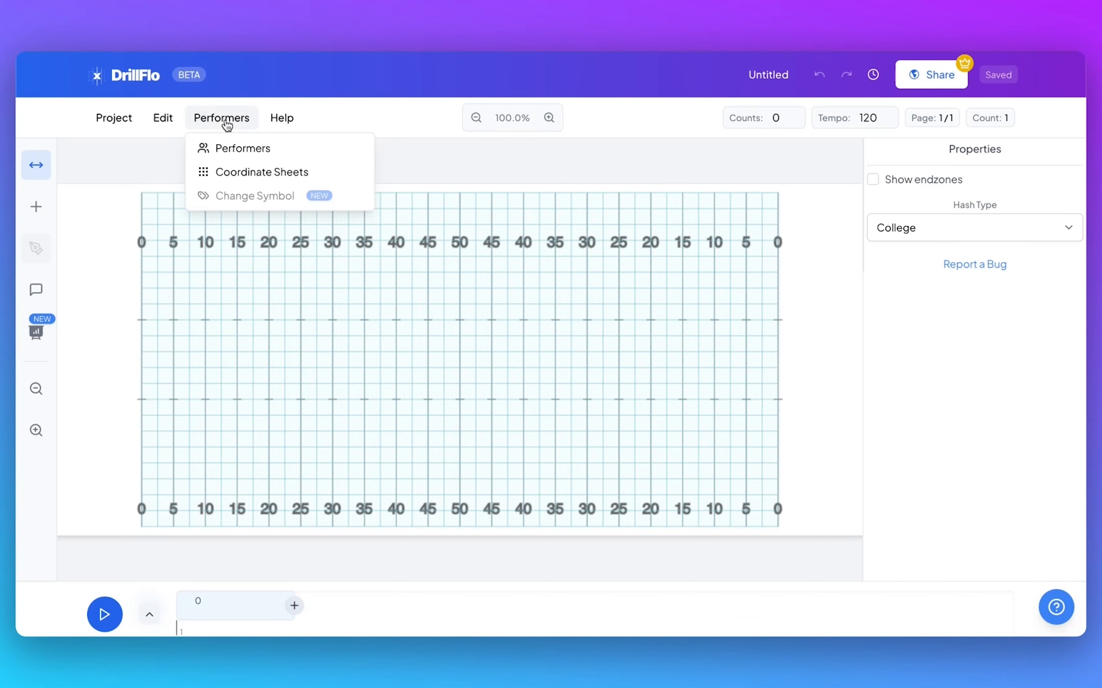
left_click(238, 155)
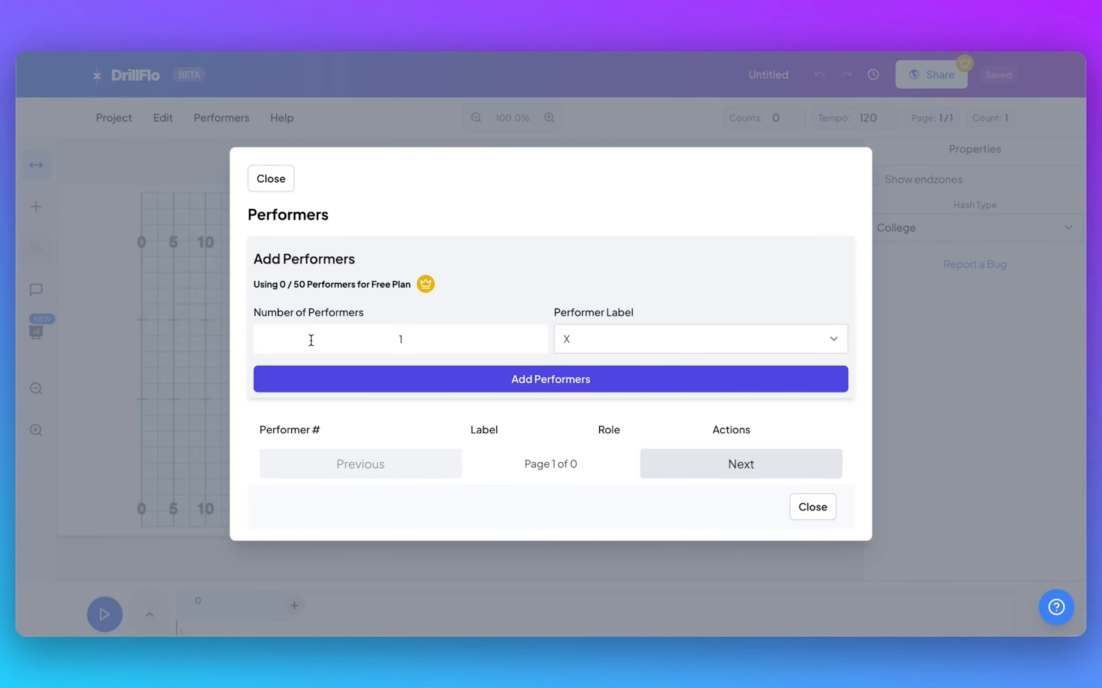
left_click(340, 343)
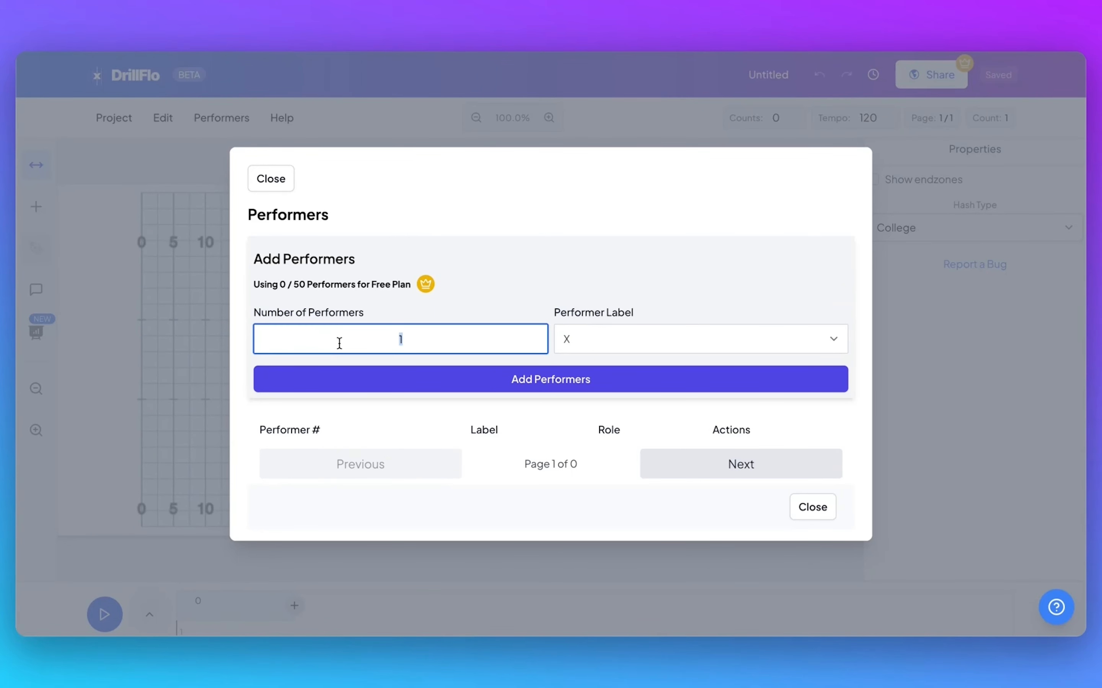
left_click(582, 341)
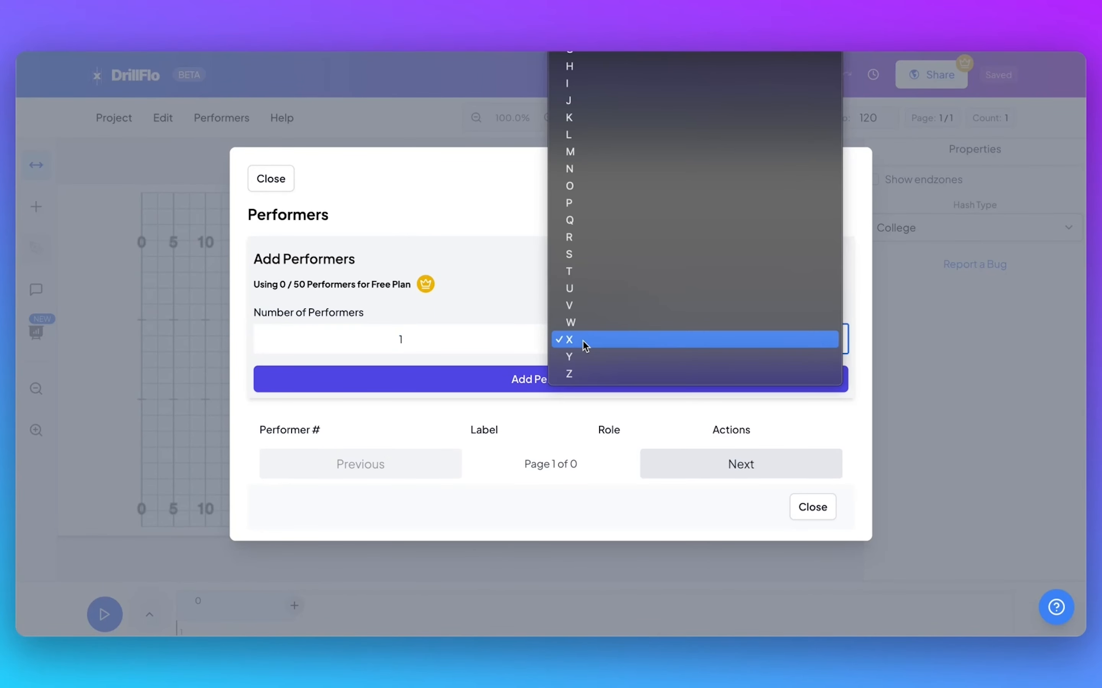
left_click(583, 341)
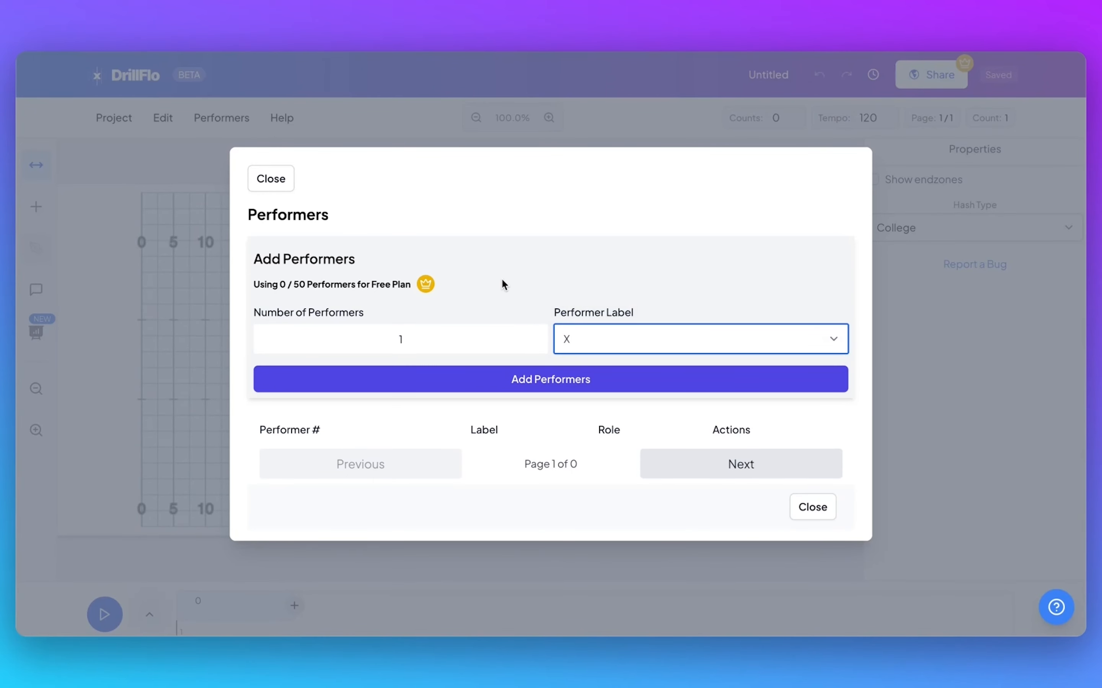
left_click(599, 336)
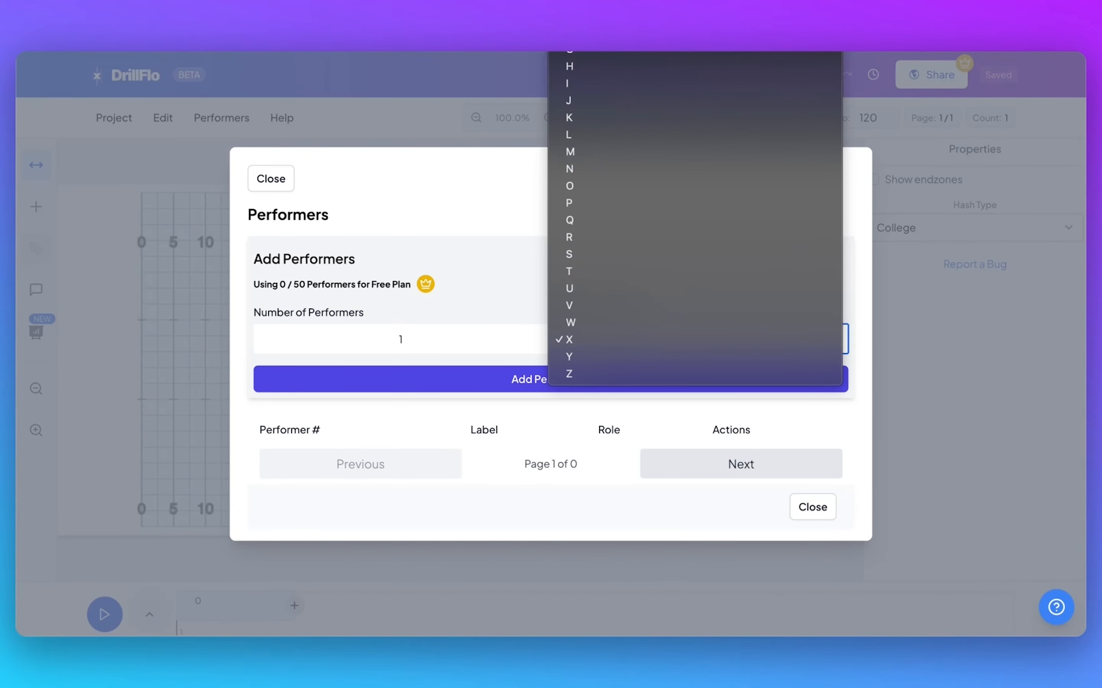
left_click(643, 342)
Step: Add 30 performers to the design and return to the field
left_click(509, 328)
key("BackSpace")
type("30")
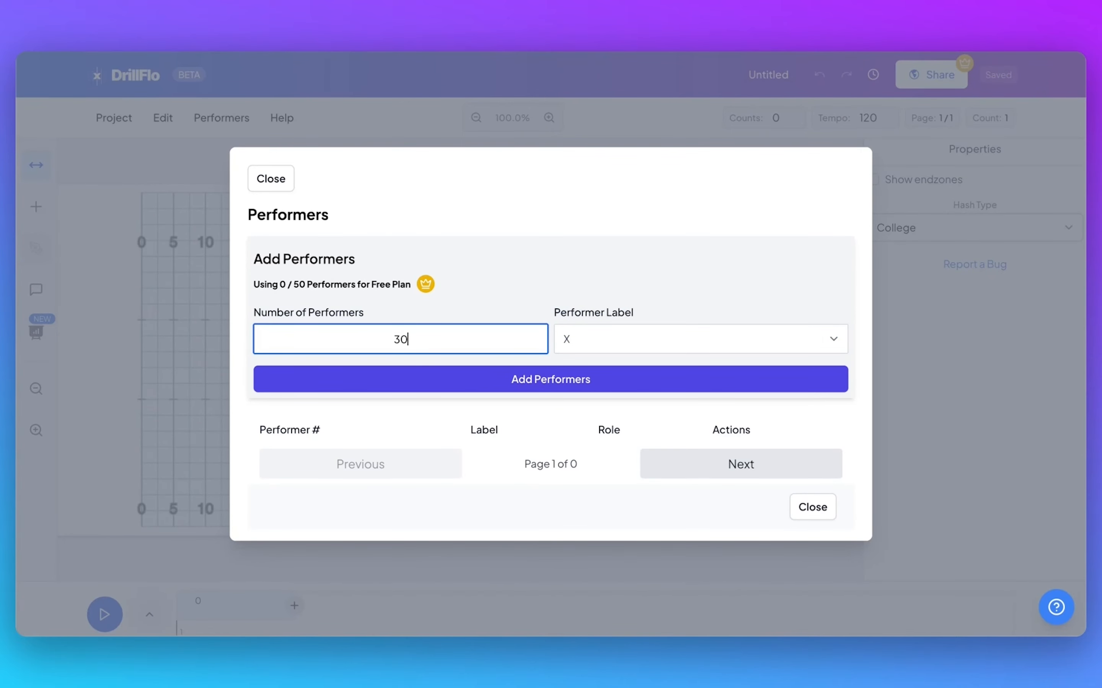
left_click(537, 378)
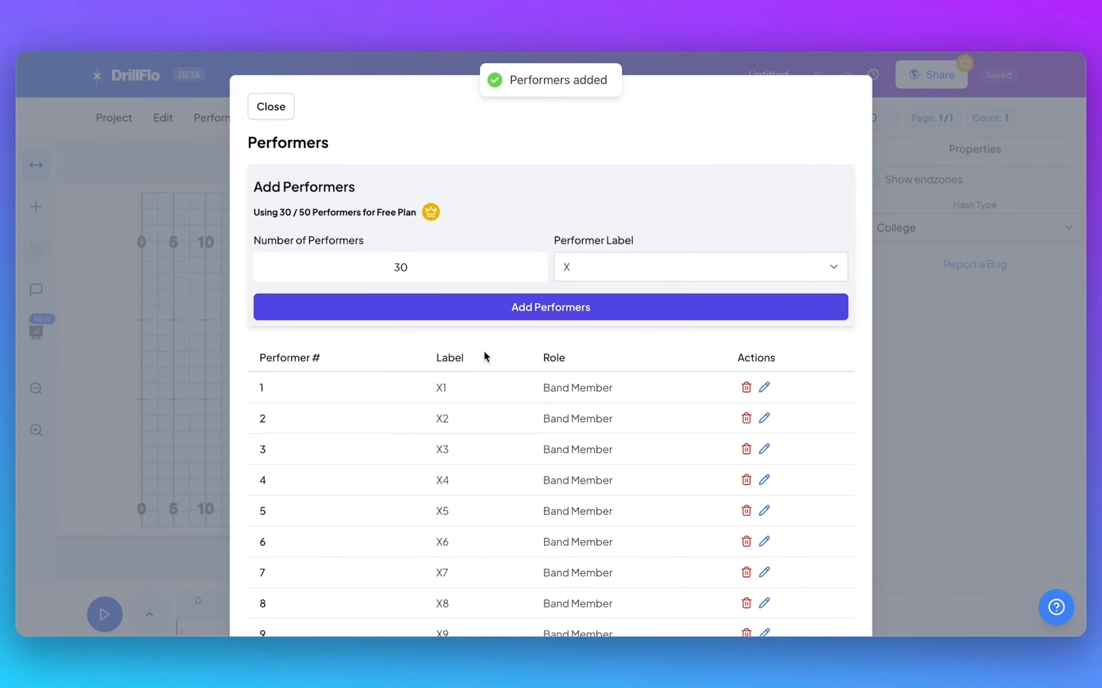
left_click(271, 107)
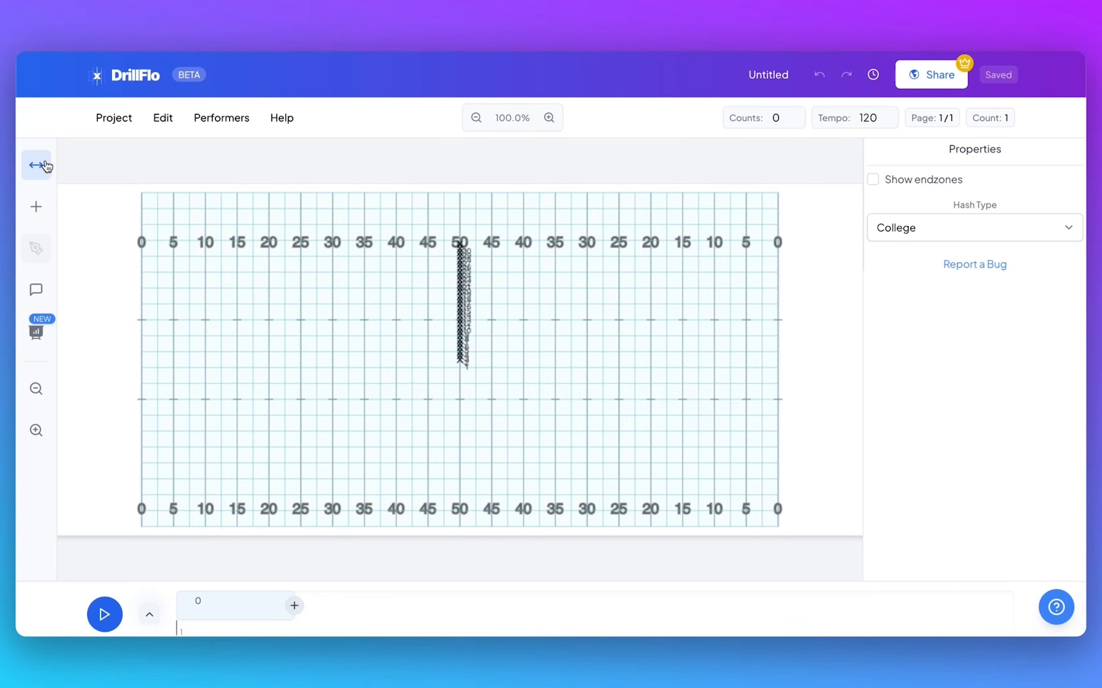
Step: Set the field's hash mark type to High School Perfect
left_click(103, 118)
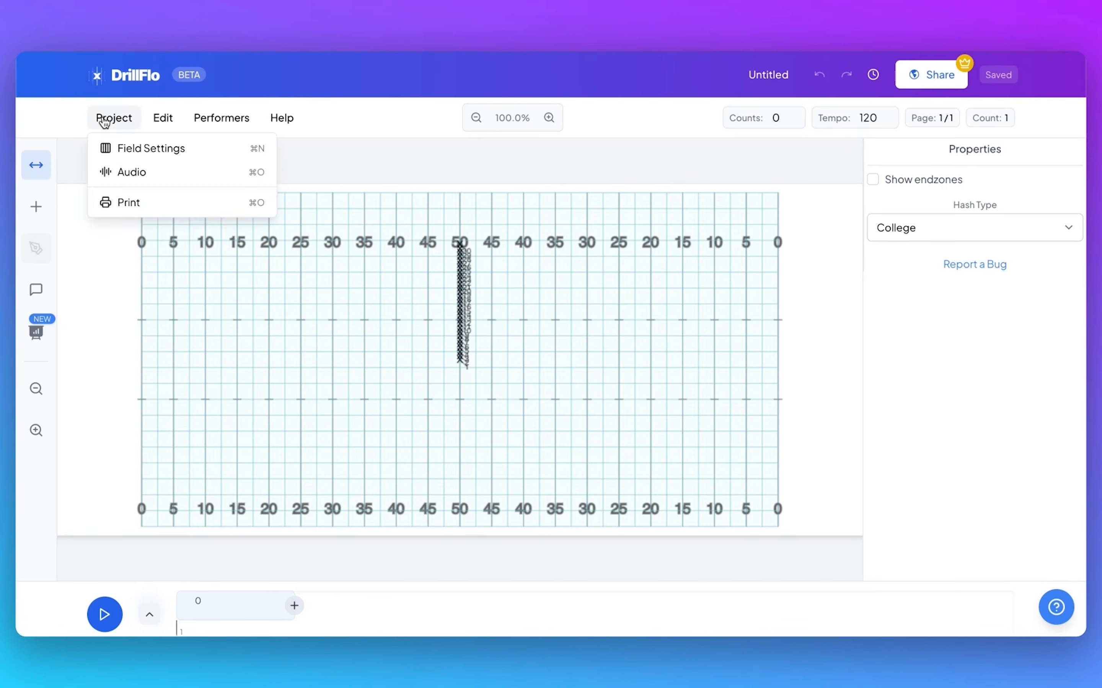
left_click(117, 148)
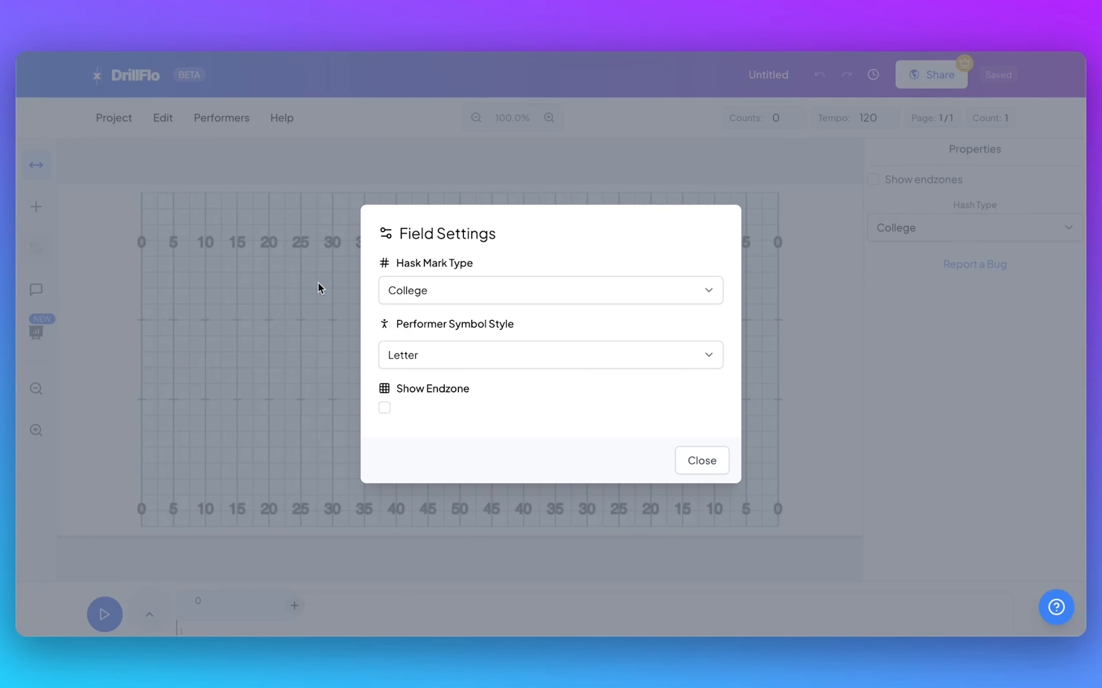
left_click(435, 292)
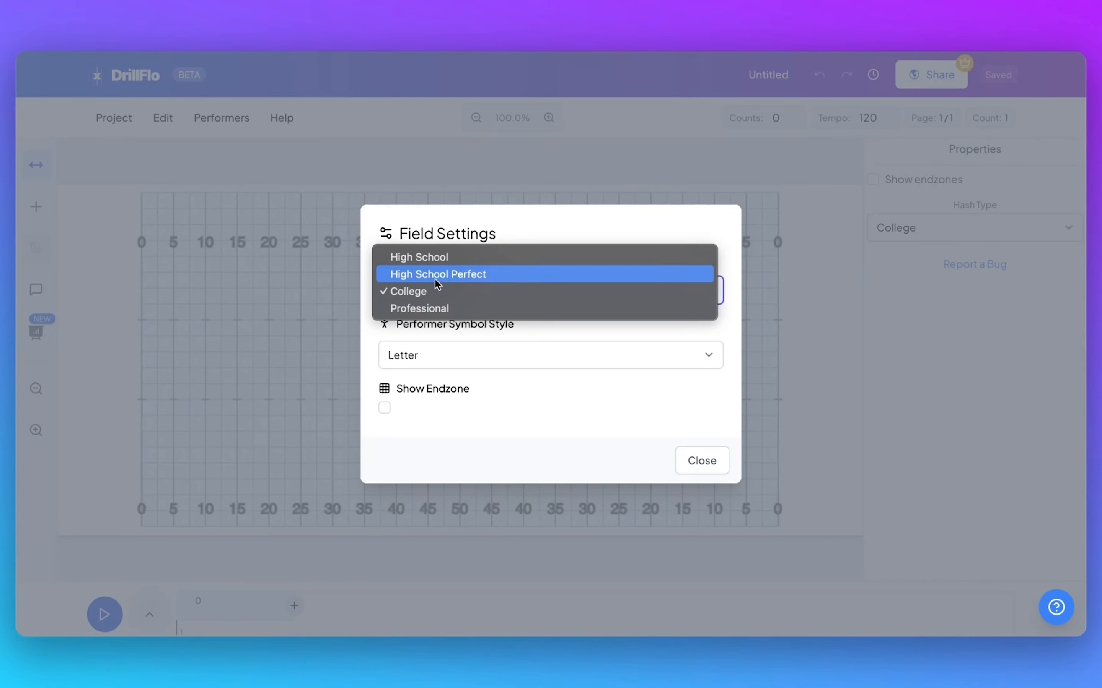
left_click(435, 279)
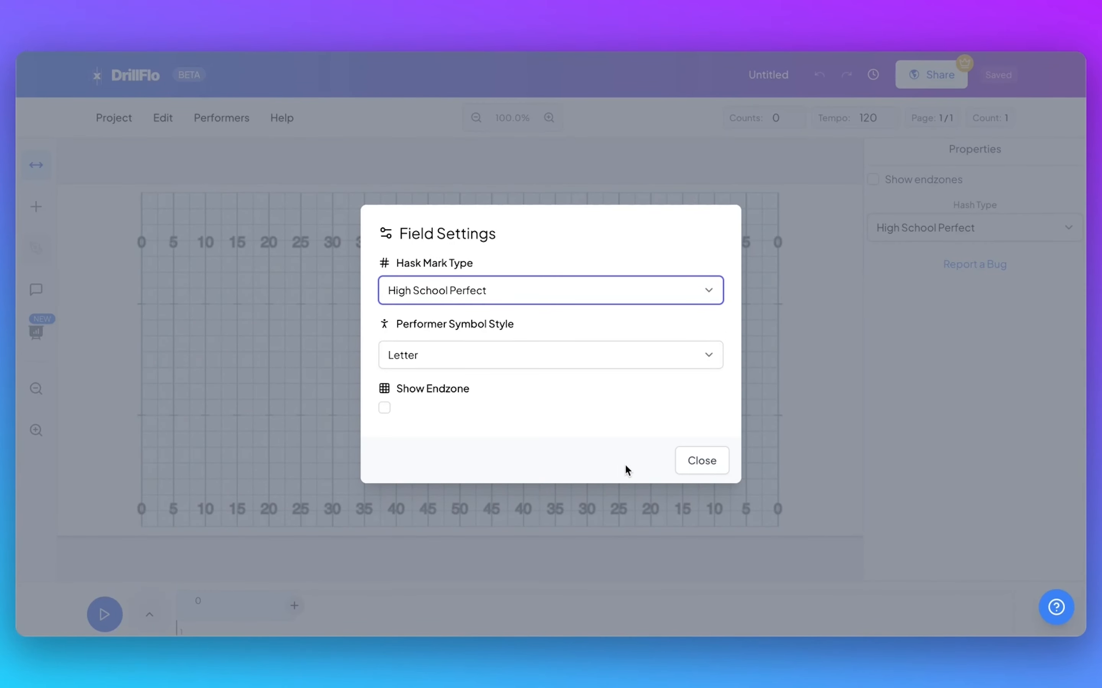
left_click(696, 466)
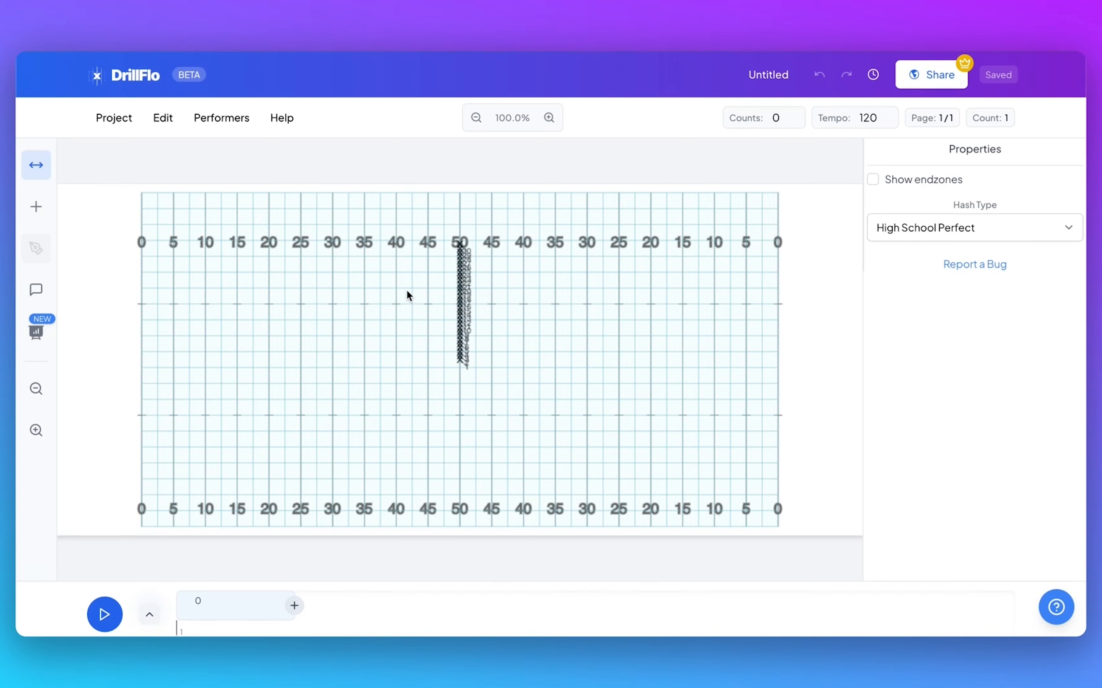
Step: Select all 30 performers and rotate their line clockwise twice so it runs horizontally across the 50-yard line
left_click(35, 213)
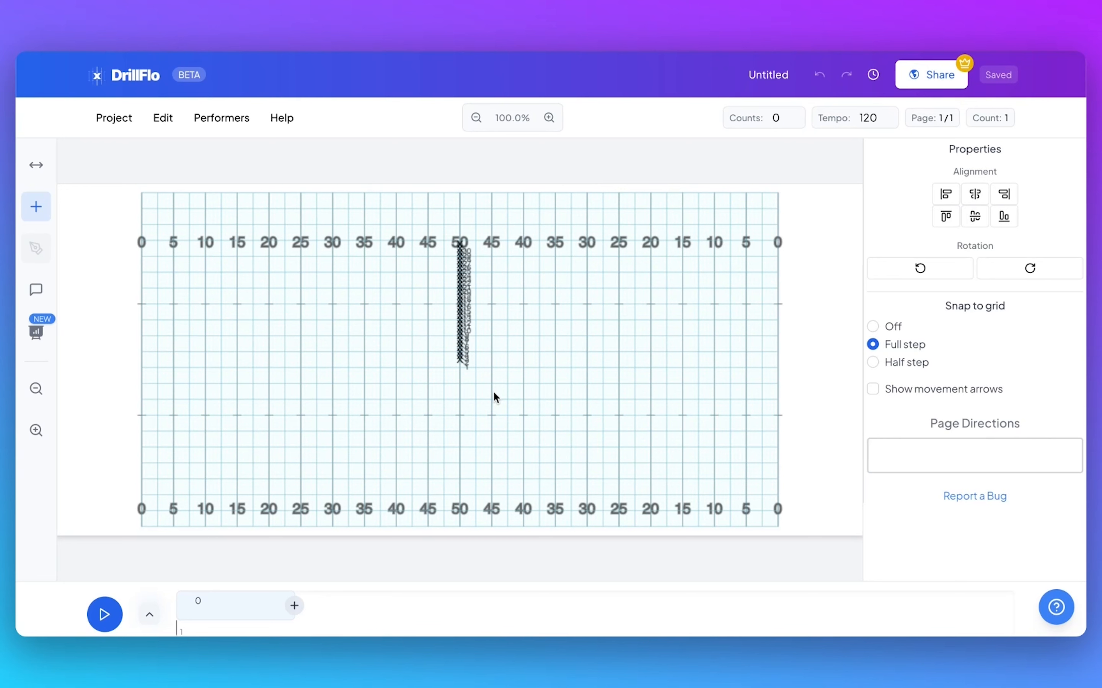
left_click_drag(493, 391, 420, 221)
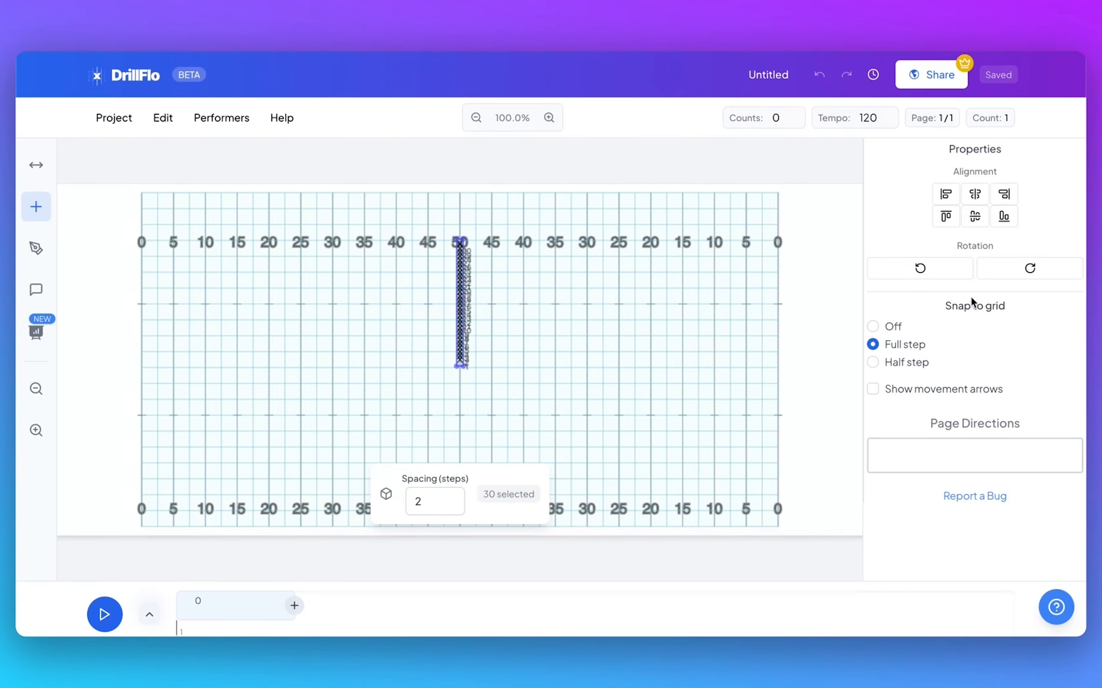
left_click(1016, 274)
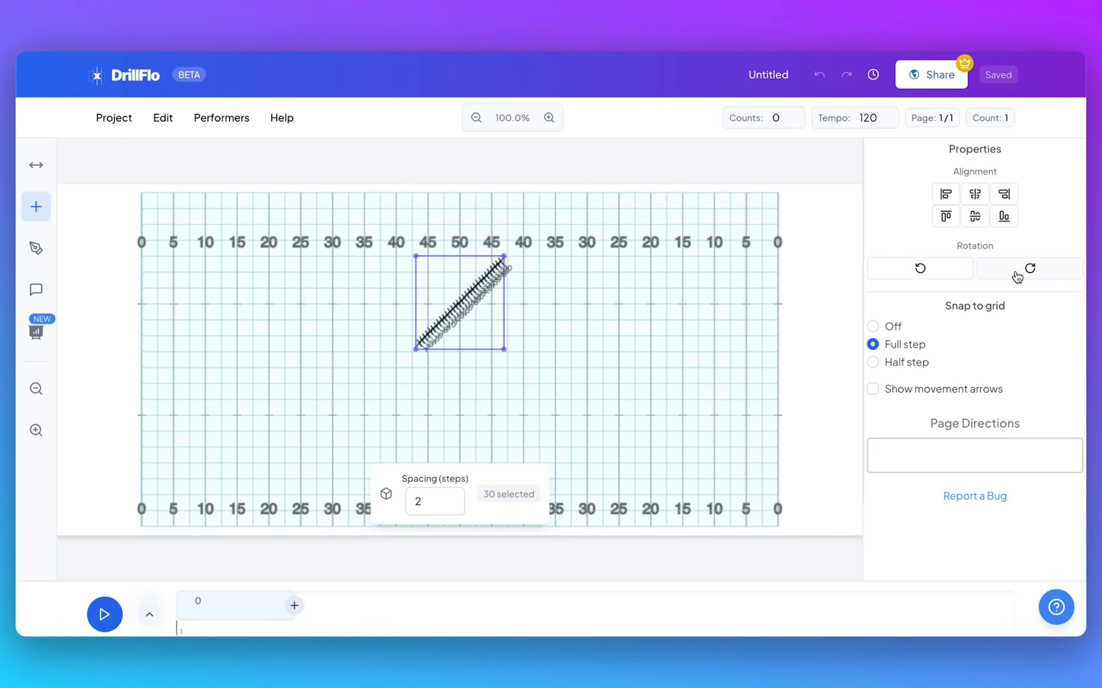
left_click(1015, 275)
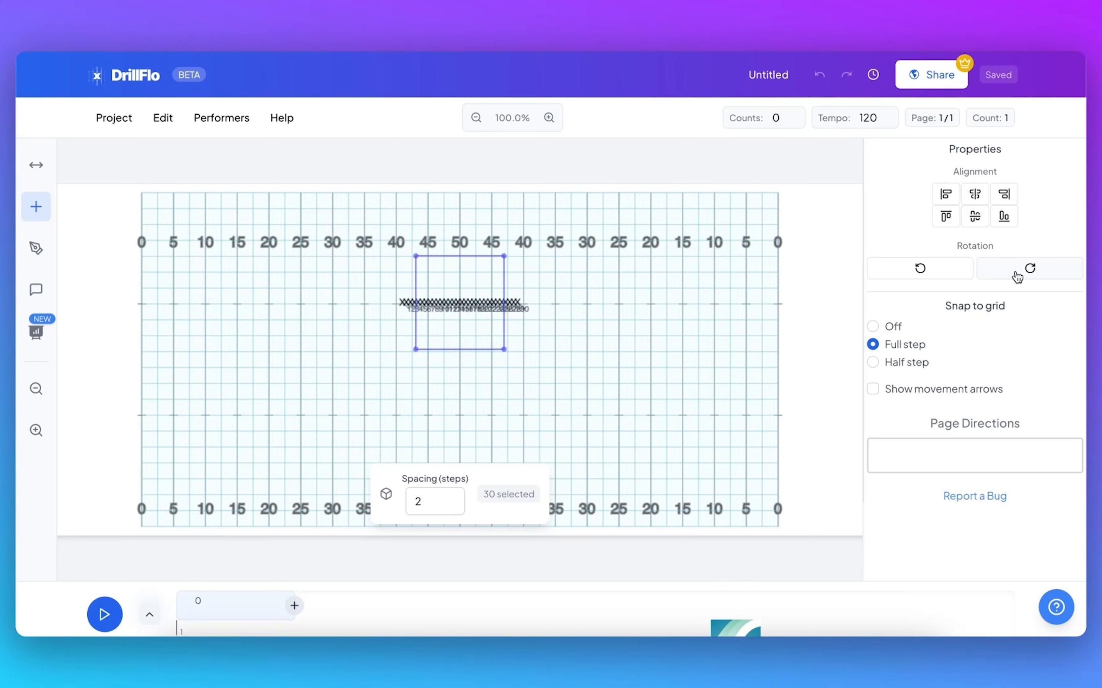
left_click(270, 280)
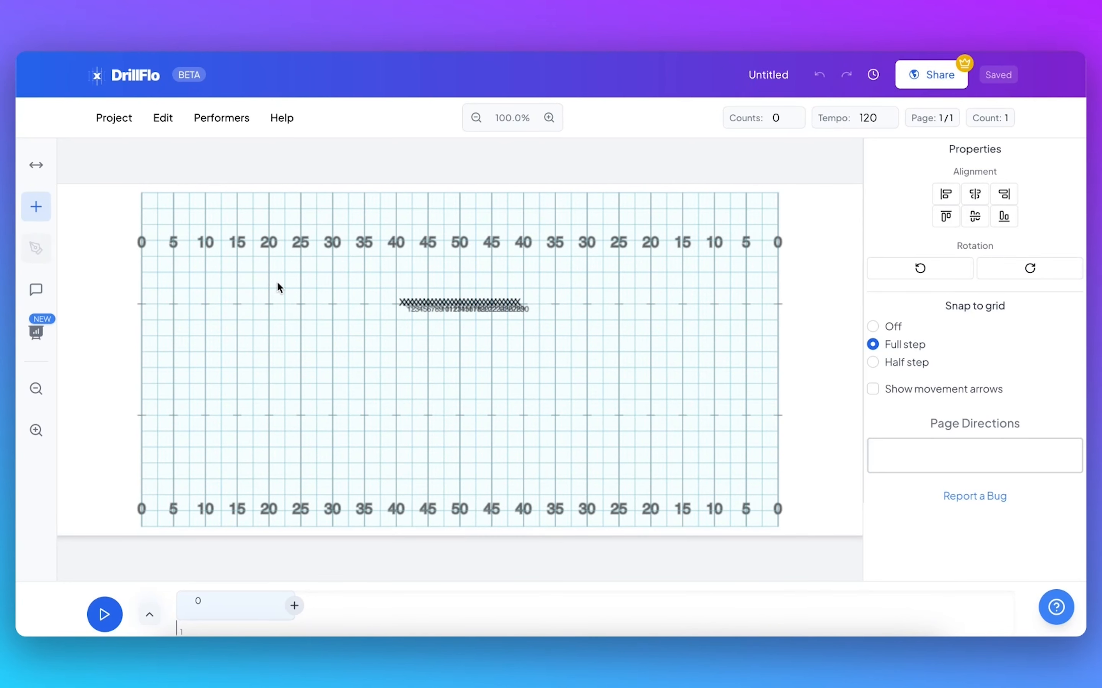
Step: With grid snapping off, space the line of performers 2 steps apart and center it between the hashes
left_click_drag(311, 270, 620, 355)
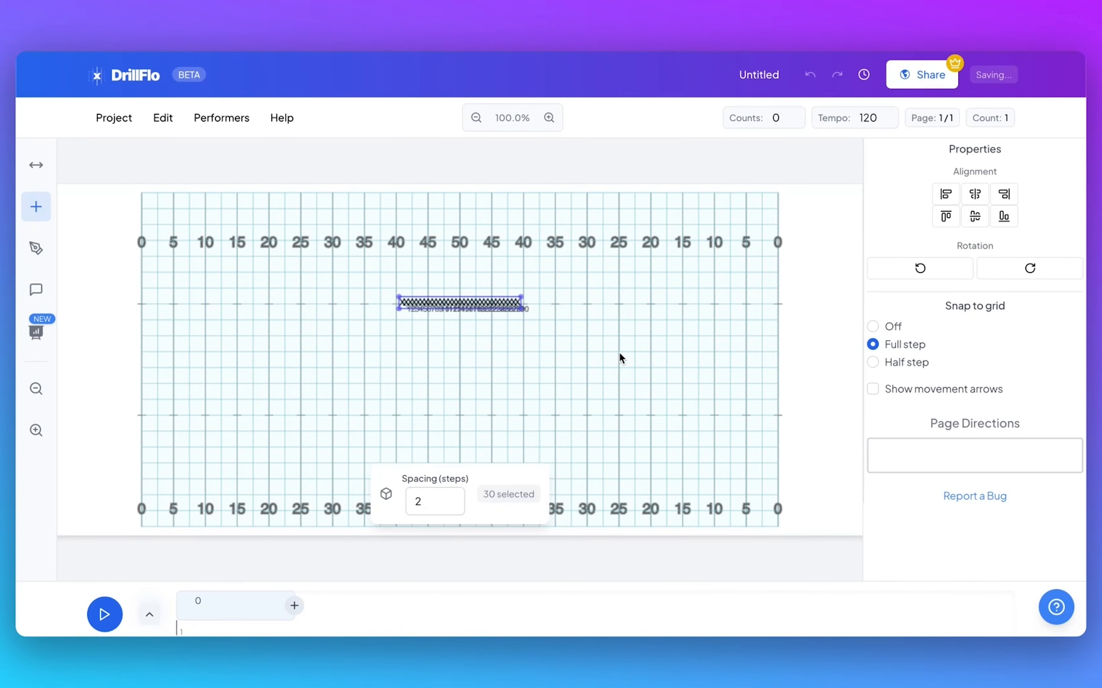
left_click(885, 326)
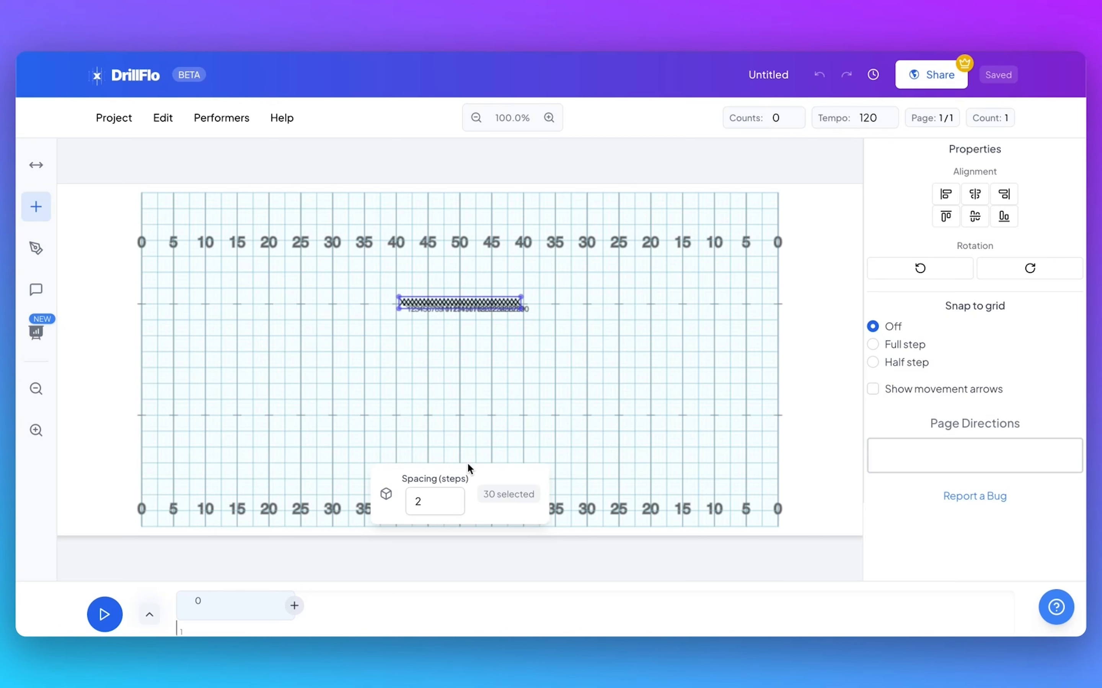
left_click(451, 492)
left_click(345, 246)
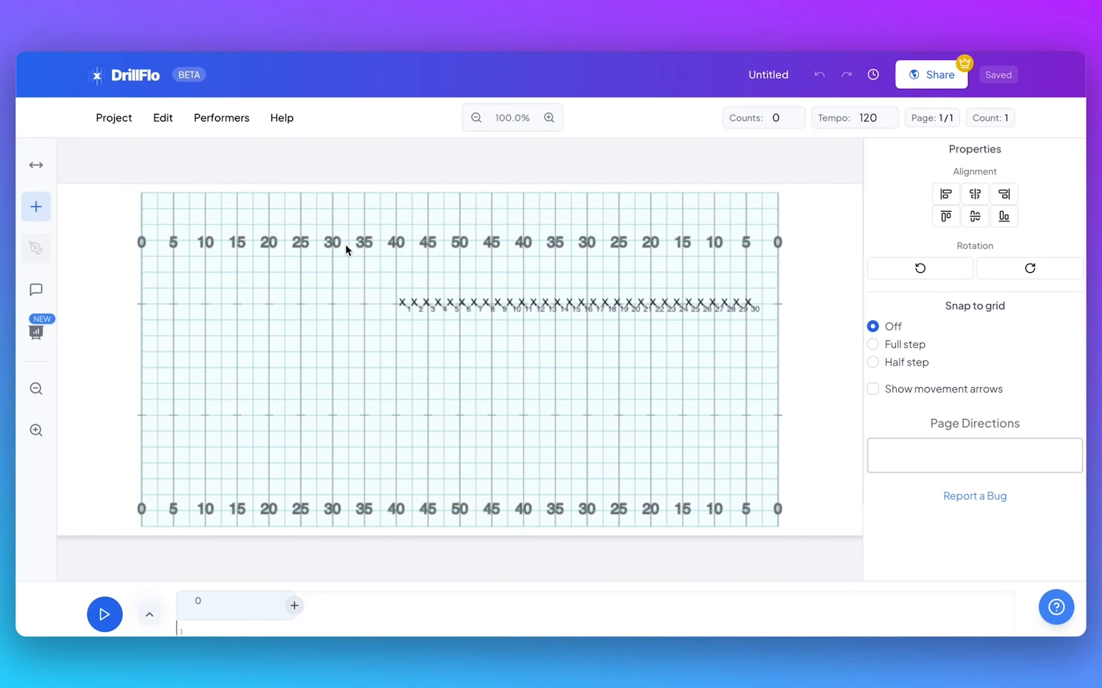
left_click_drag(332, 250, 792, 359)
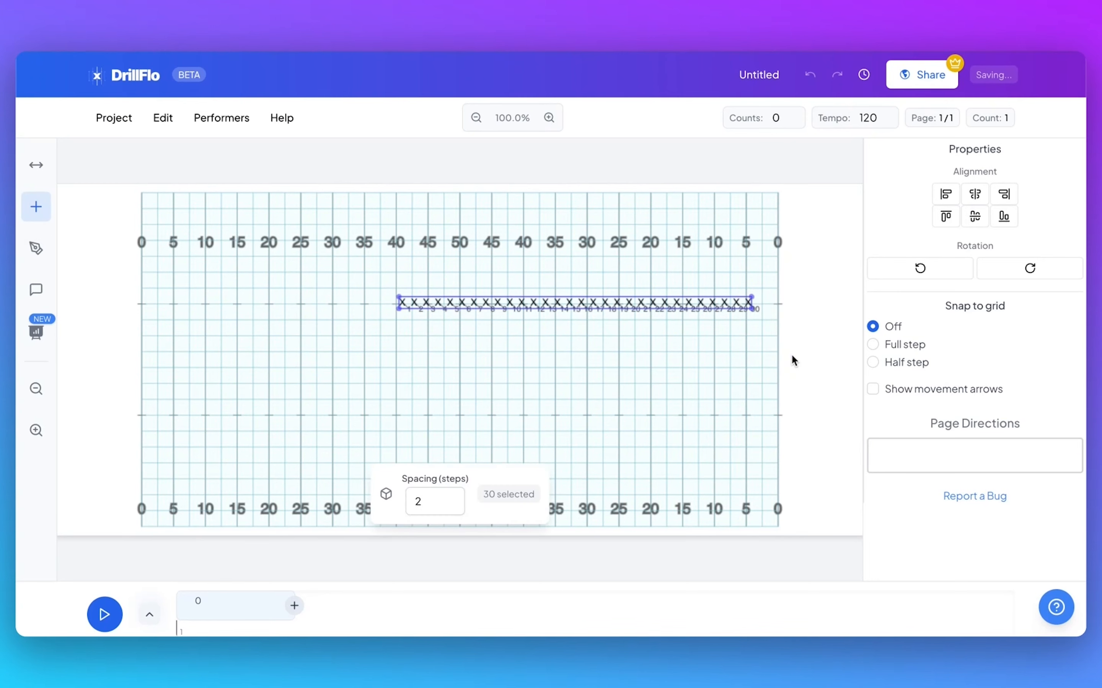
left_click_drag(591, 296, 471, 357)
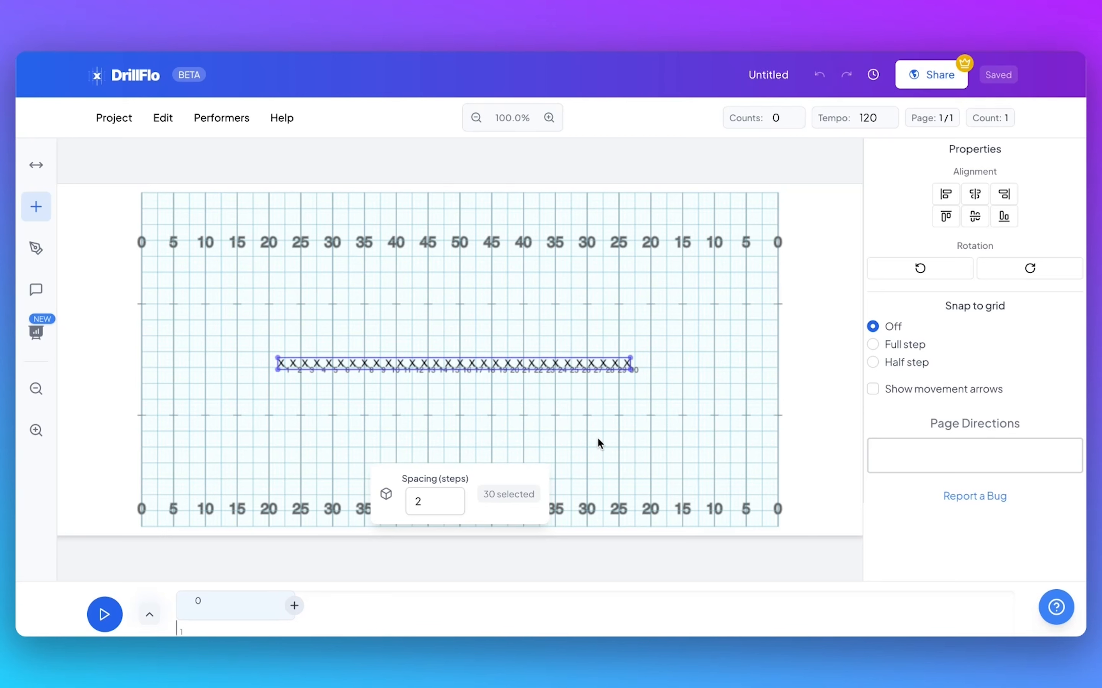
Step: Draw an S-shaped curve across the field between the two 20-yard lines in Draw paint mode to arrange the selected performers along it
left_click(38, 250)
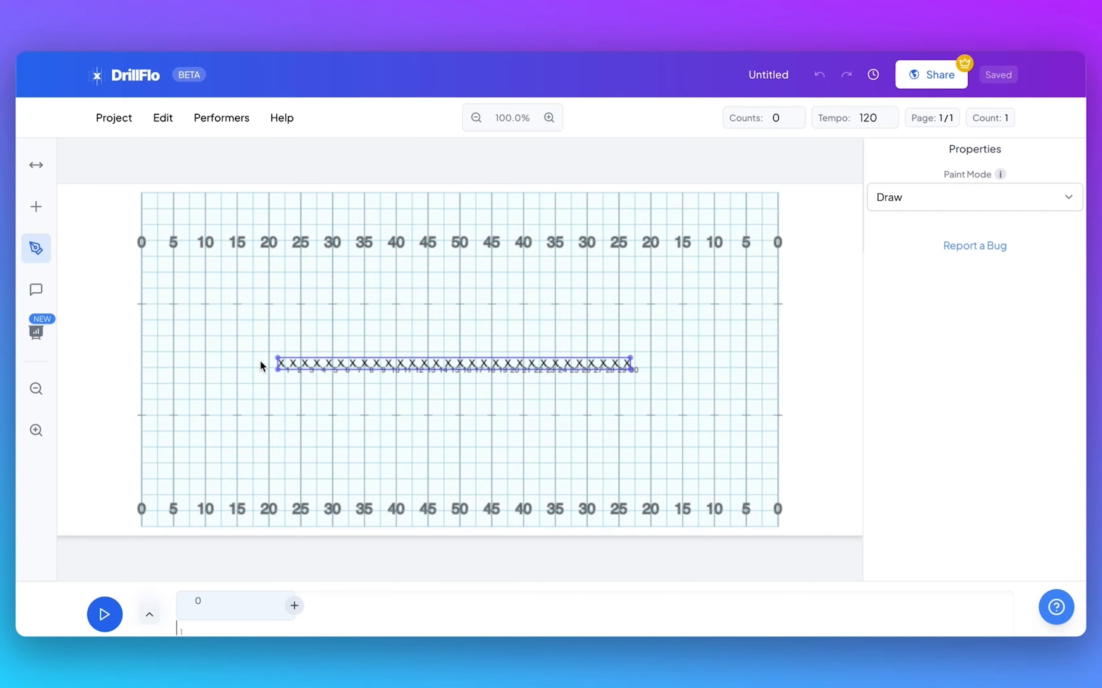
left_click(925, 201)
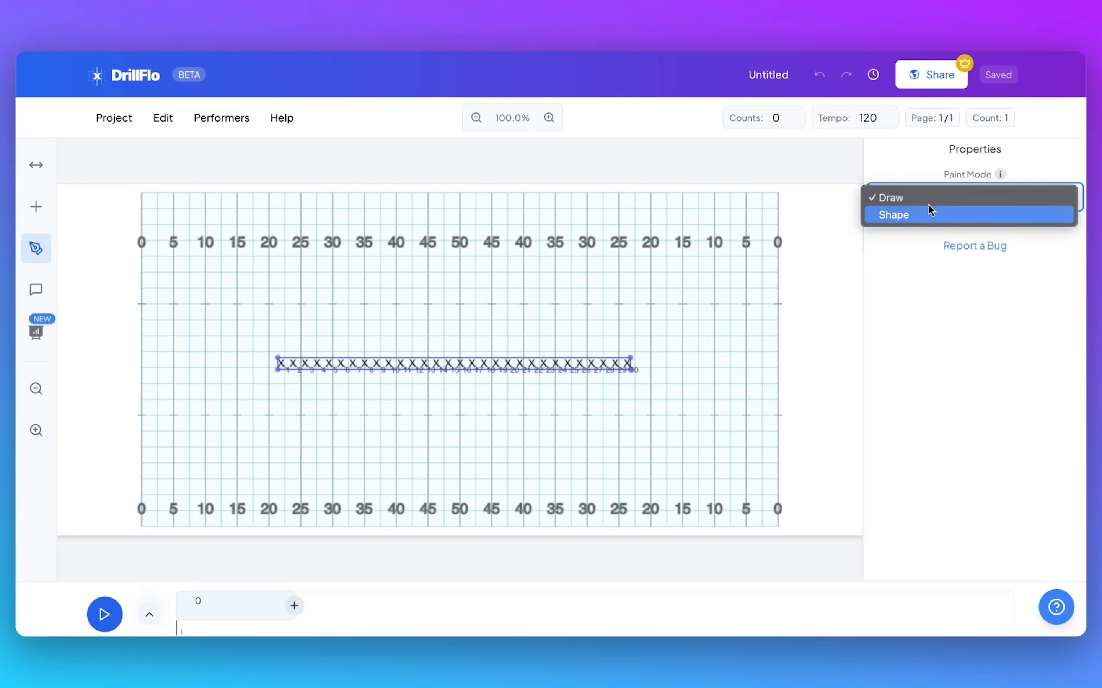
left_click(918, 167)
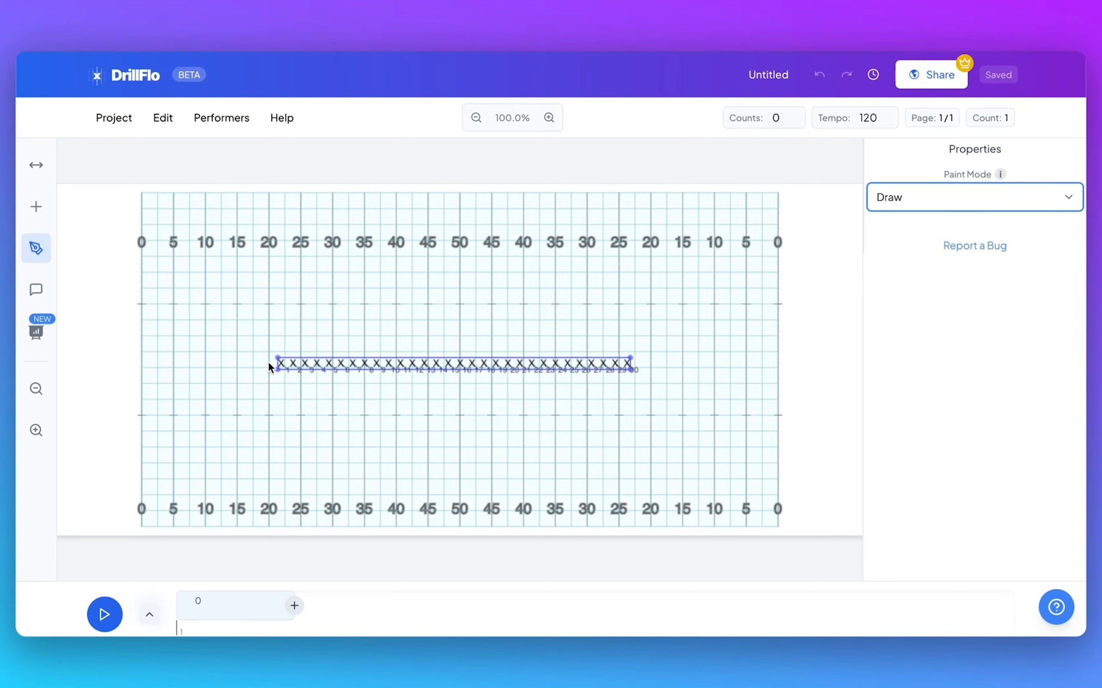
left_click_drag(268, 363, 268, 363)
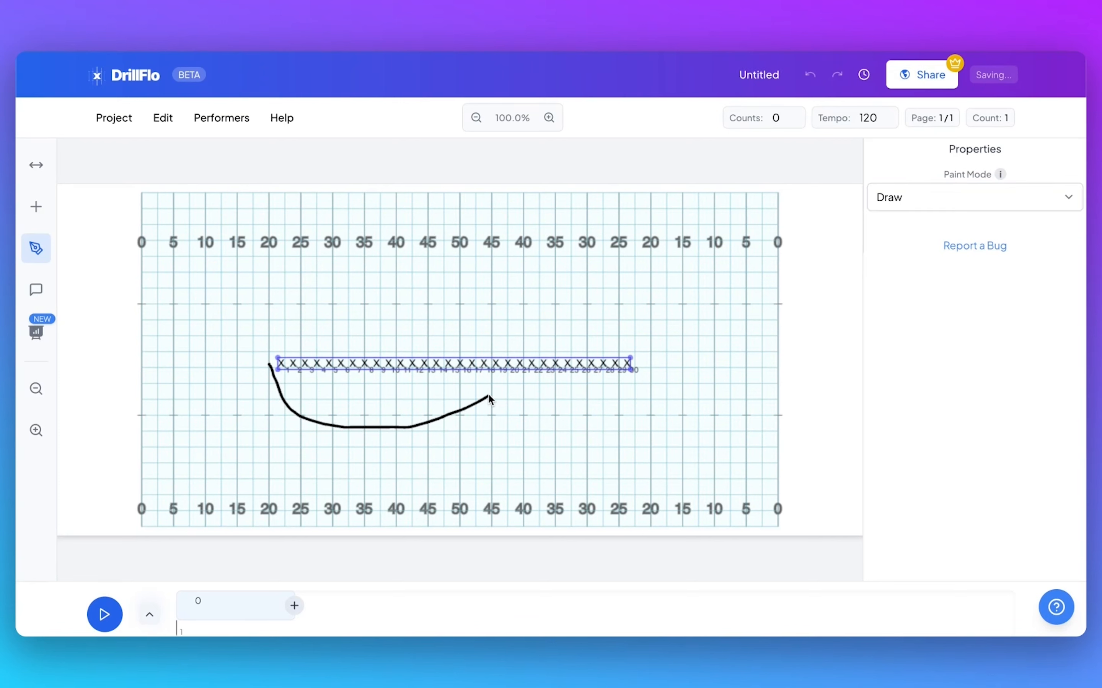
left_click_drag(654, 351, 659, 354)
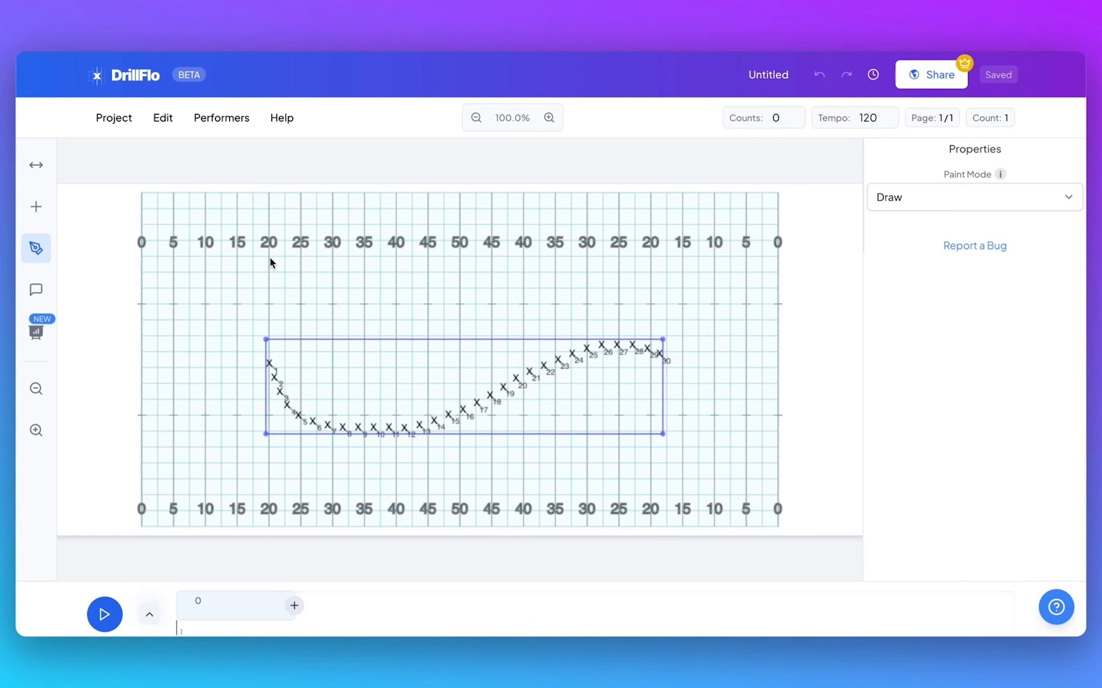
left_click(43, 220)
left_click(241, 325)
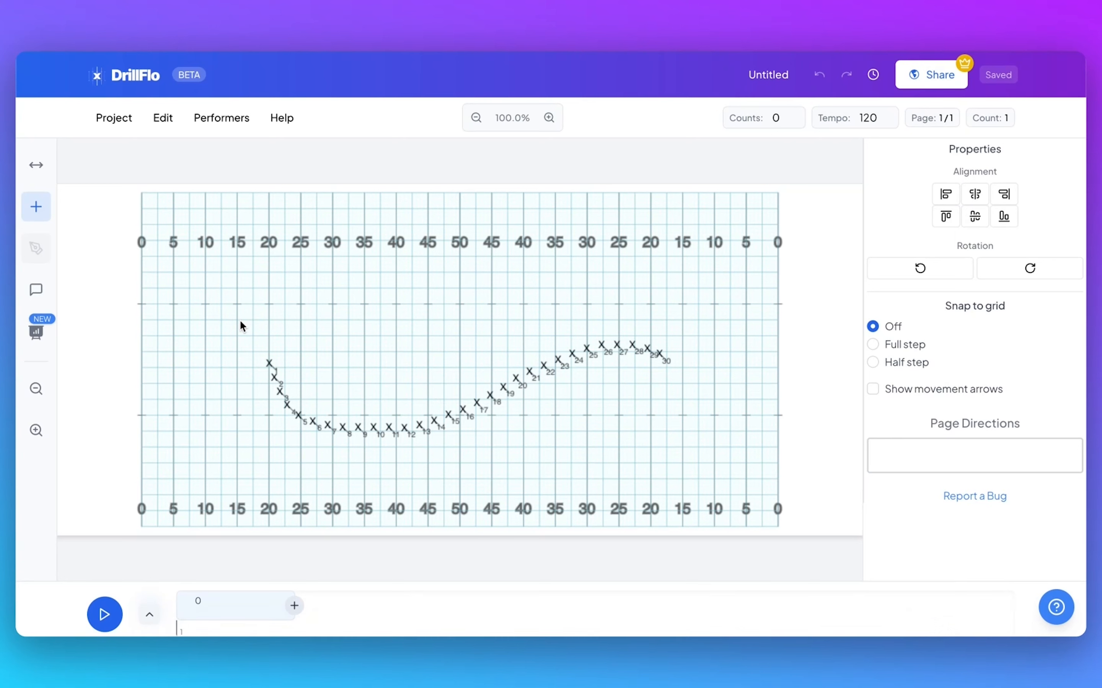
Step: Add a new page after the opening set and set its tempo to 150
left_click(294, 605)
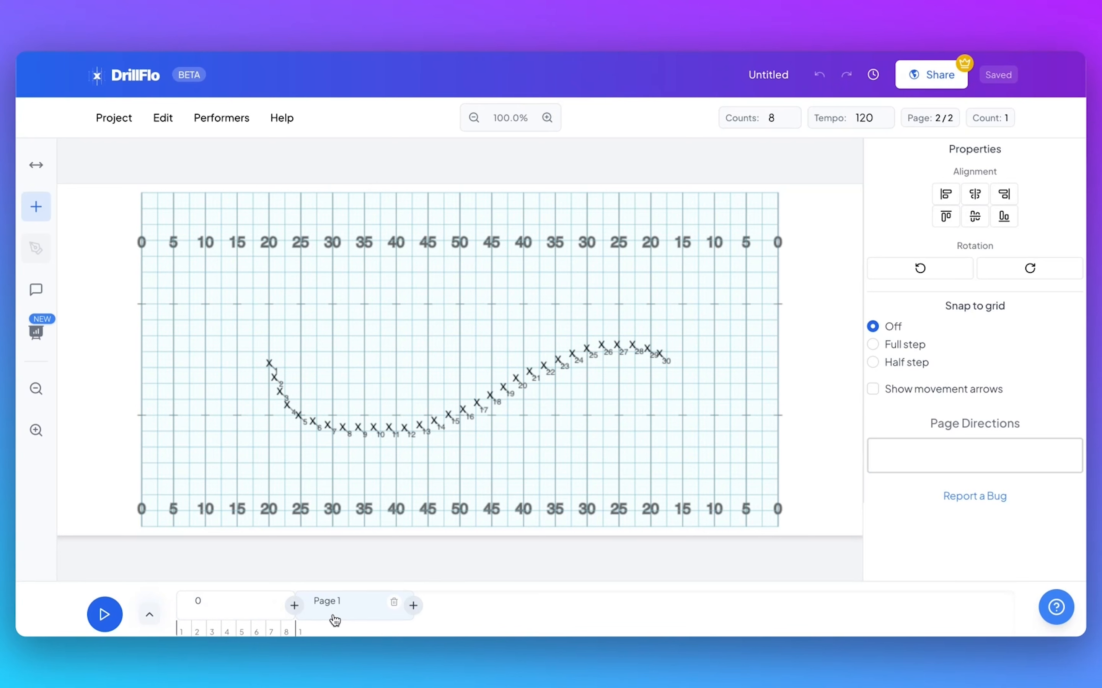
double_click(864, 115)
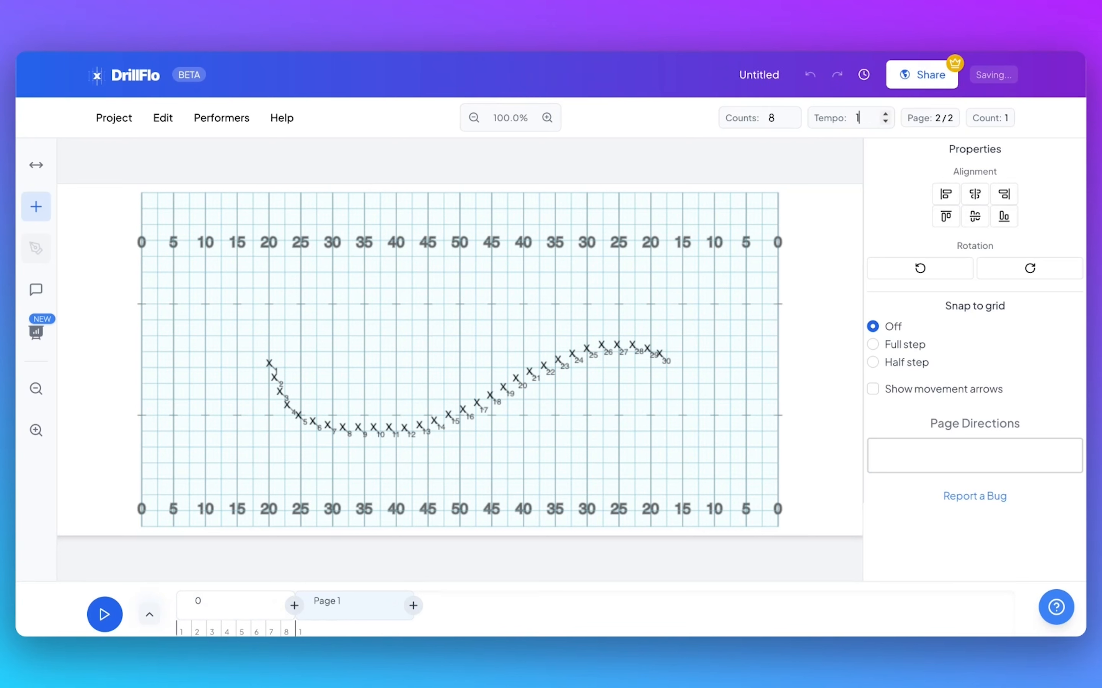
type("150")
left_click(755, 144)
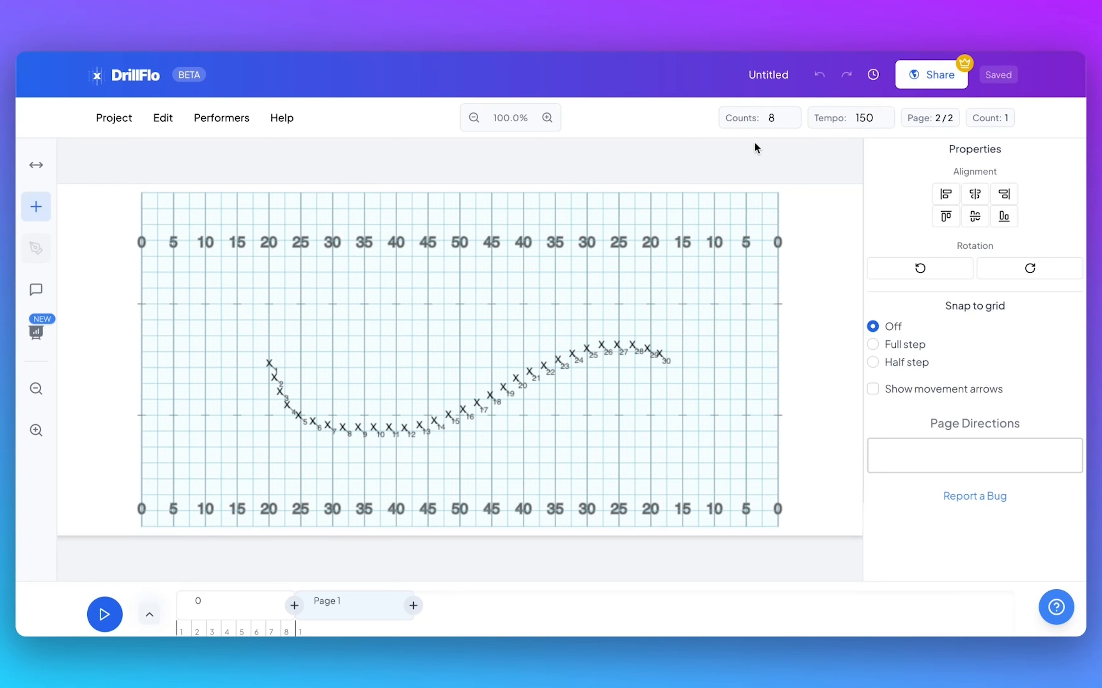
Step: Set the new page's counts to 16
double_click(770, 117)
type("1")
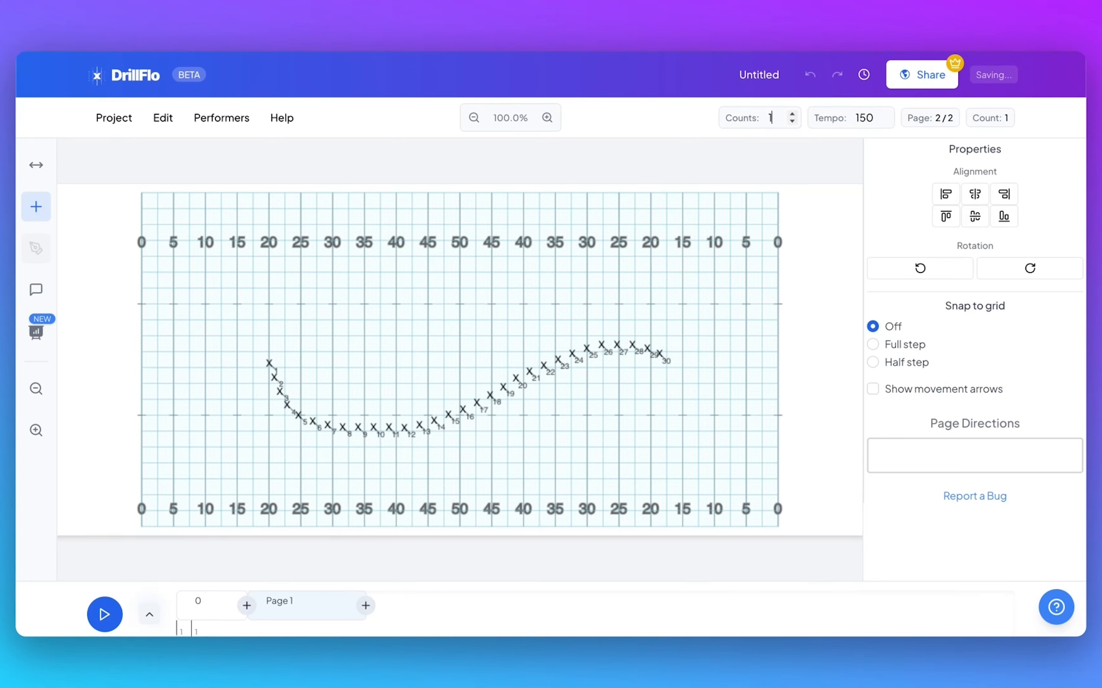
type("6")
left_click(735, 154)
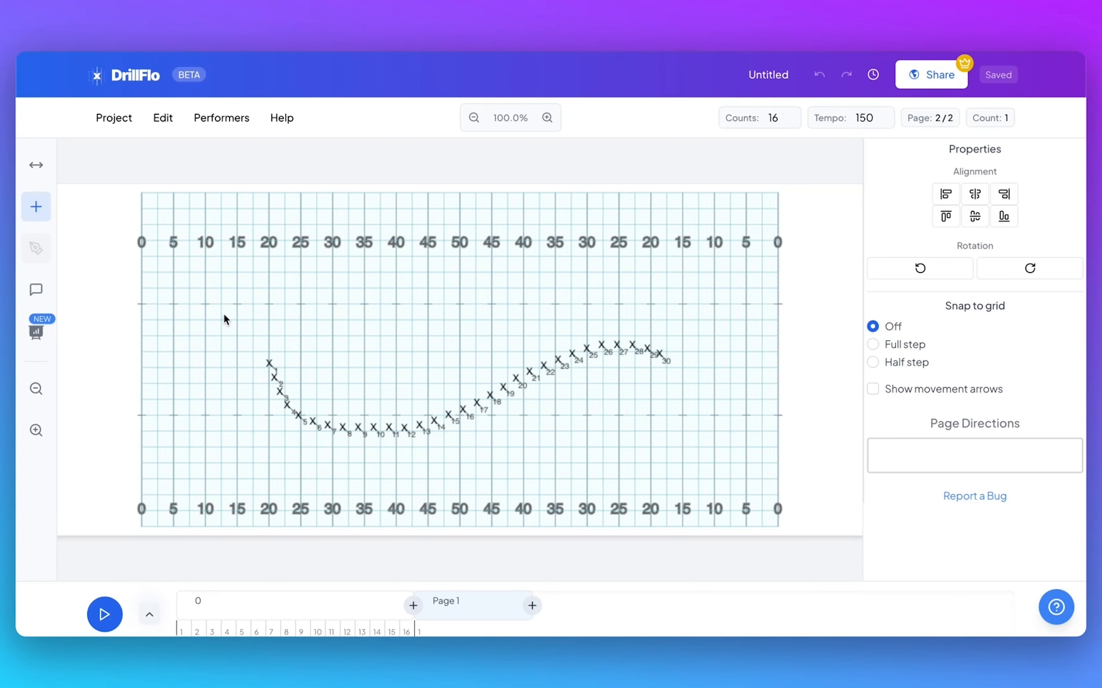
Step: Align performers 1 to 15 into a horizontal line along their vertical middle and space them 3 steps apart
left_click_drag(225, 316, 456, 480)
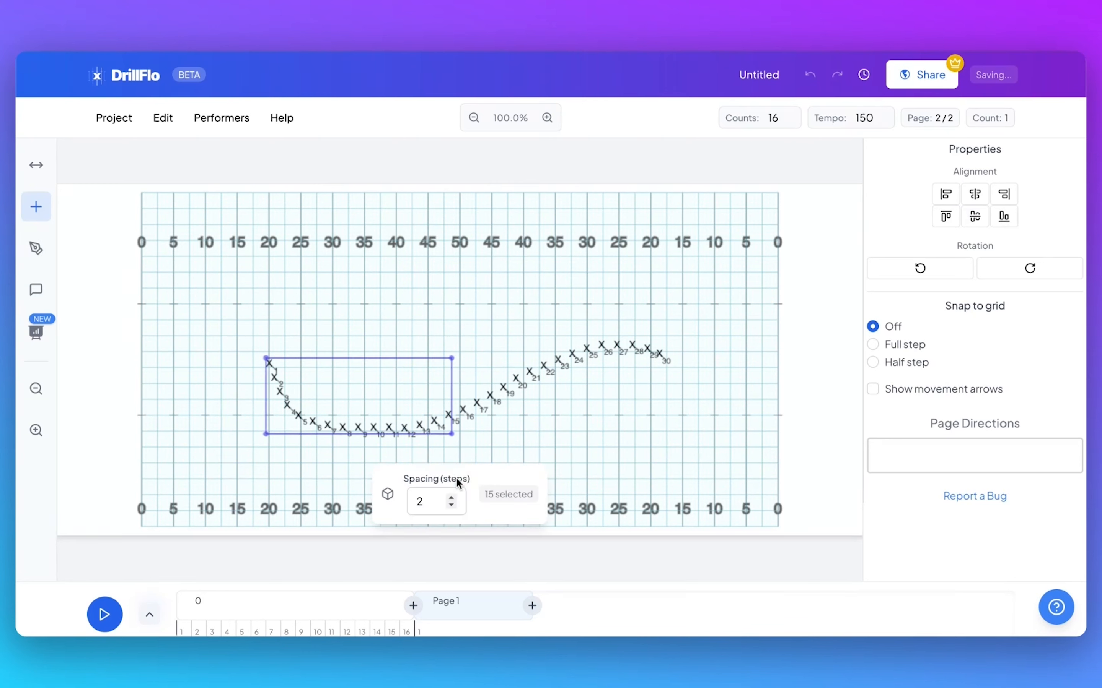
left_click(977, 218)
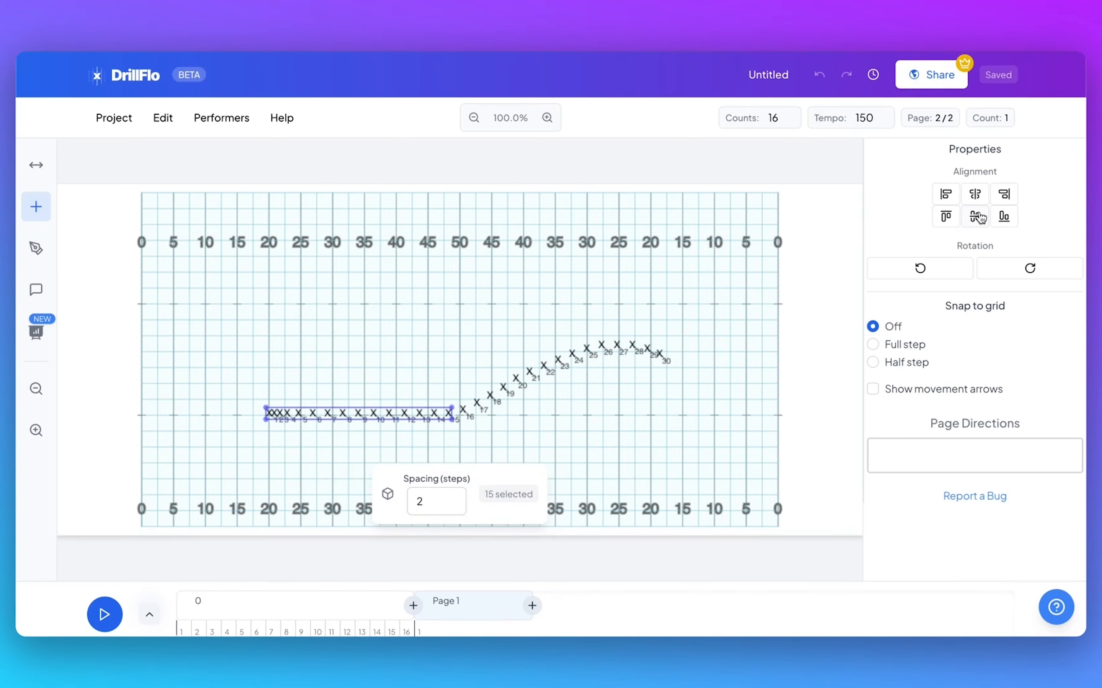
left_click(450, 500)
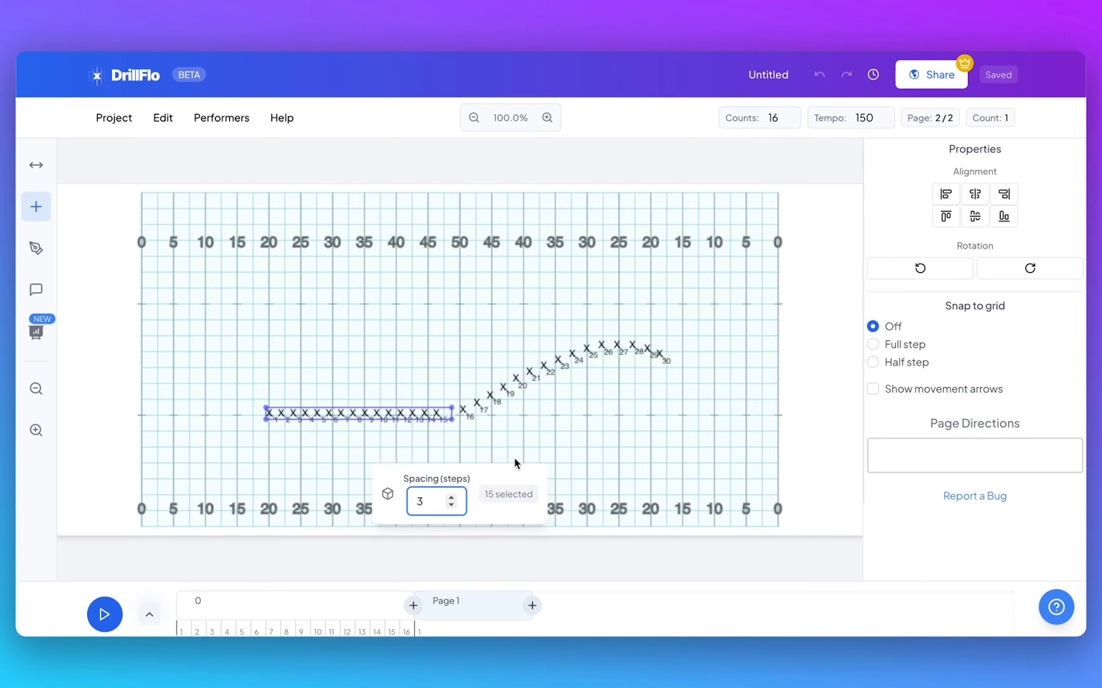
Step: Show the movement arrows and move the line of performers 1 to 15 slightly upfield, just above the lower hash
left_click(886, 391)
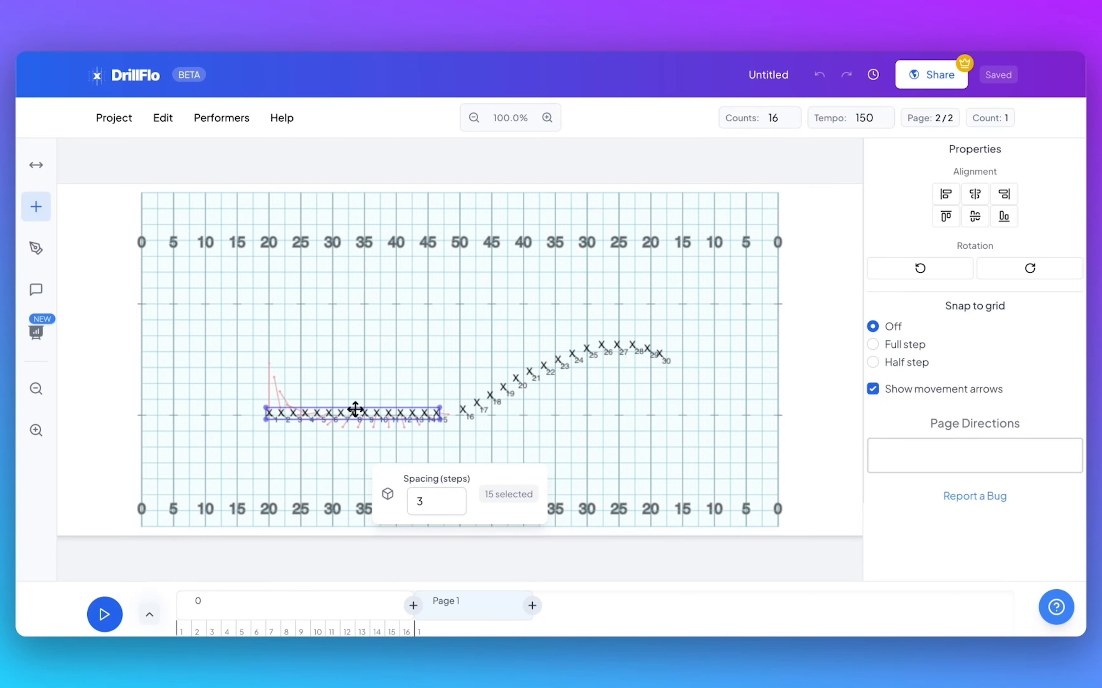
left_click_drag(357, 410, 356, 395)
left_click(500, 321)
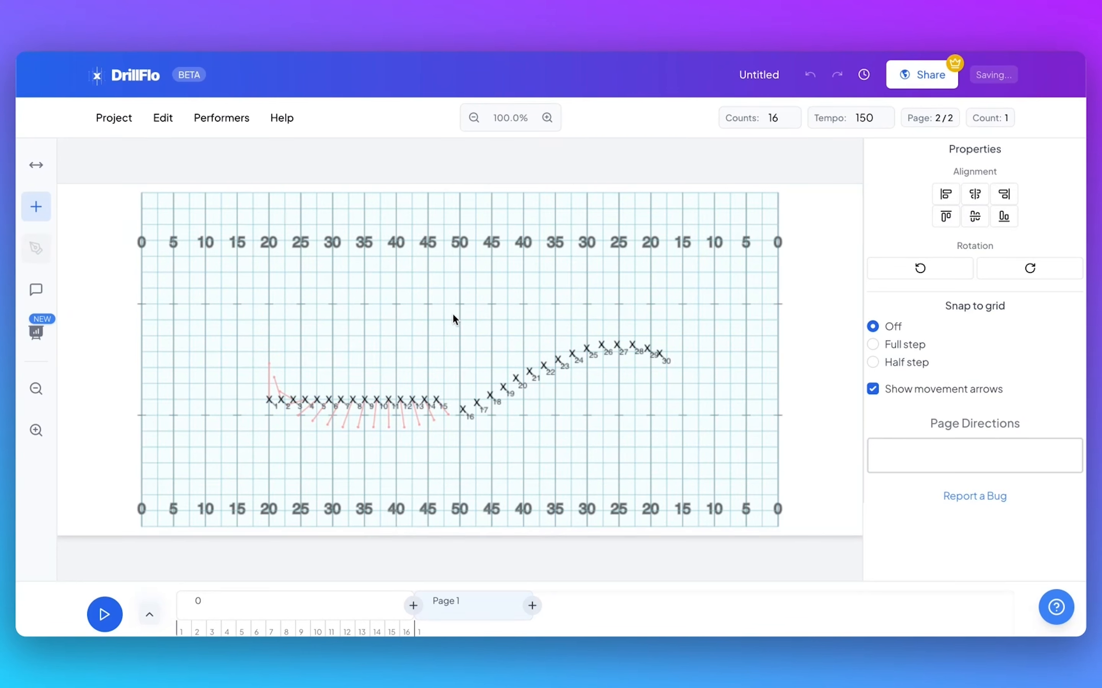
Step: Select performers 16 to 30 and shift their curve diagonally down and left, so performer 16 sits just left of the 50-yard line
mouse_move(444, 311)
left_mouse_down()
mouse_move(572, 417)
mouse_move(664, 465)
mouse_move(698, 470)
mouse_move(458, 294)
left_mouse_up()
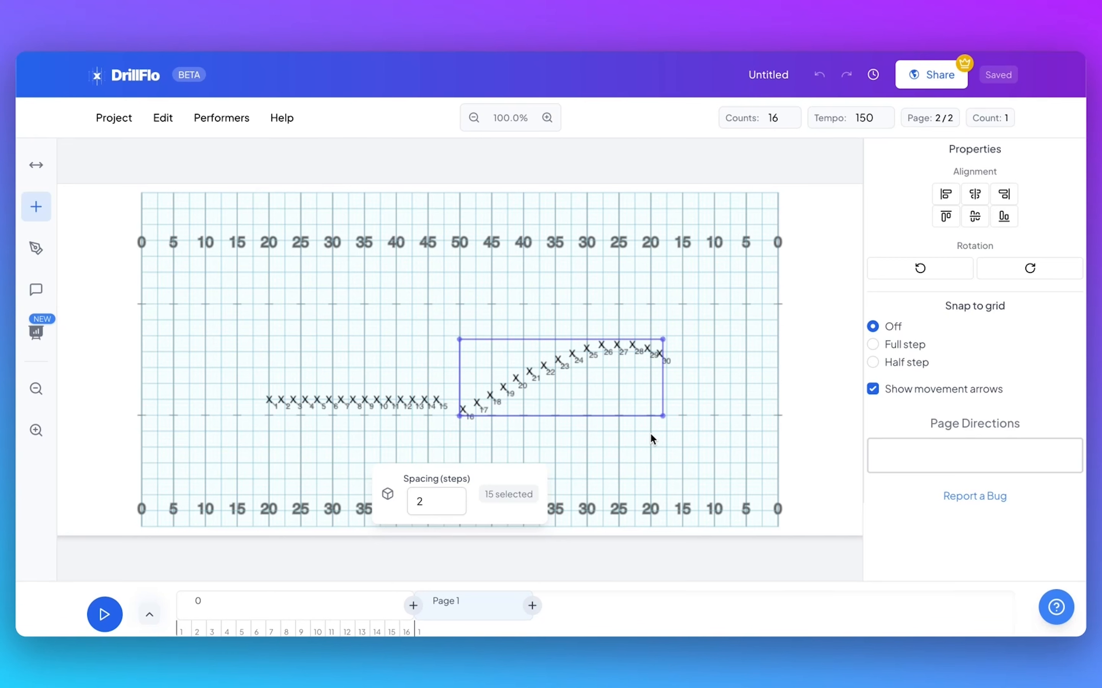
left_click_drag(556, 375, 541, 398)
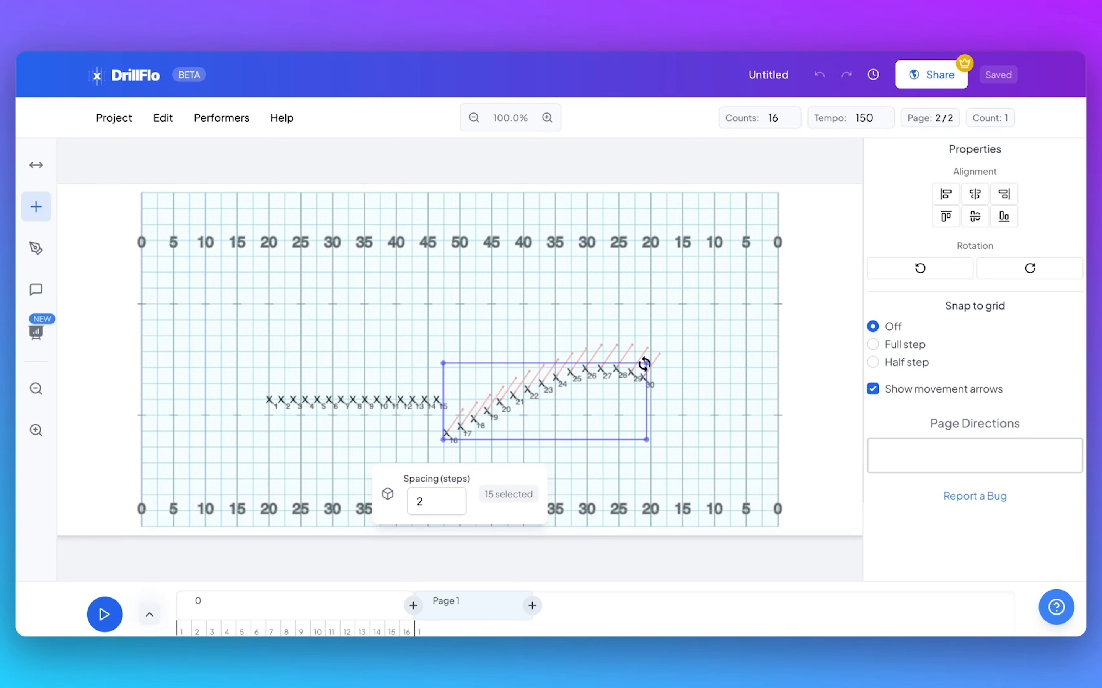
left_click(541, 319)
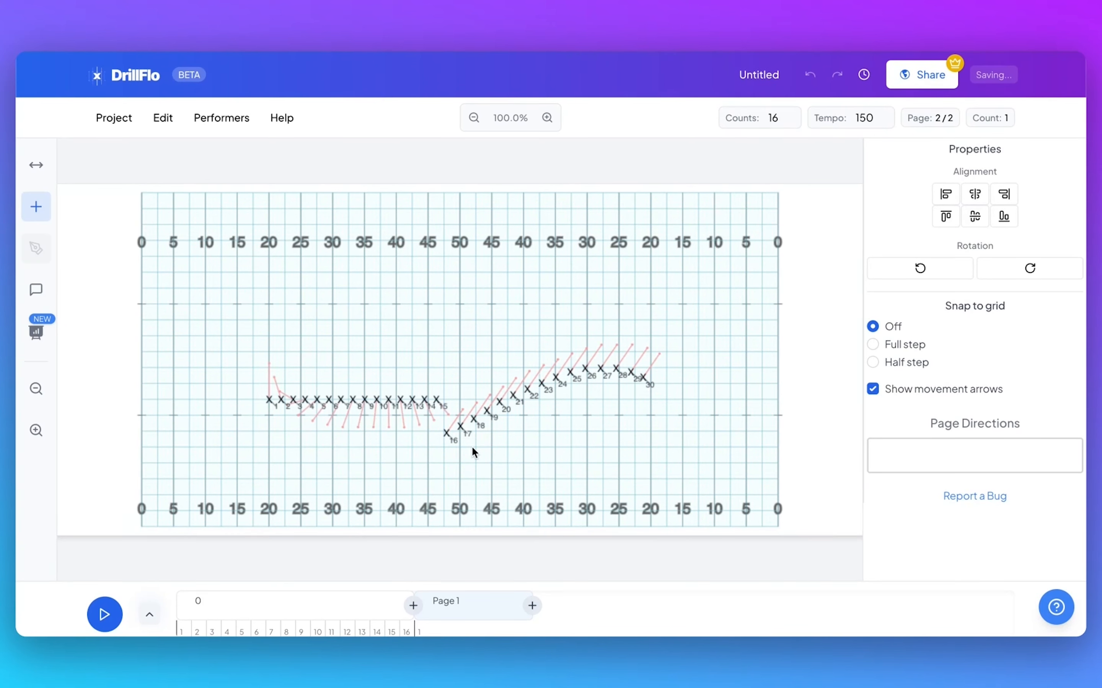
Step: Play the transition from the opening set to Page 1 twice to check the movement, and return to Page 1
left_click(276, 605)
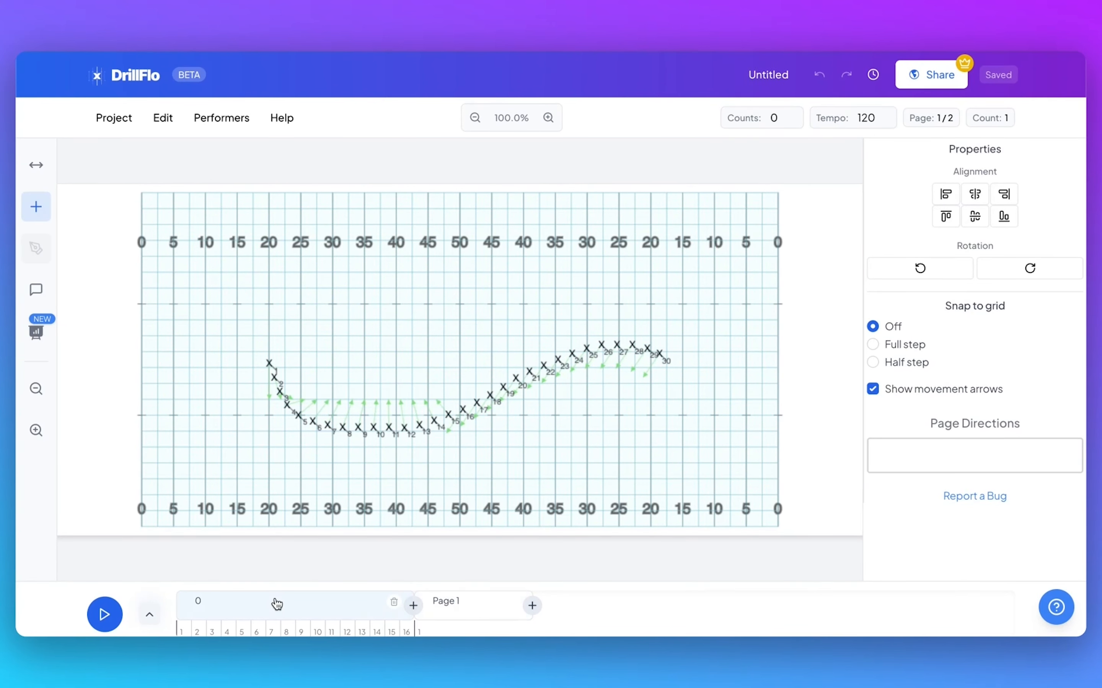
left_click(102, 614)
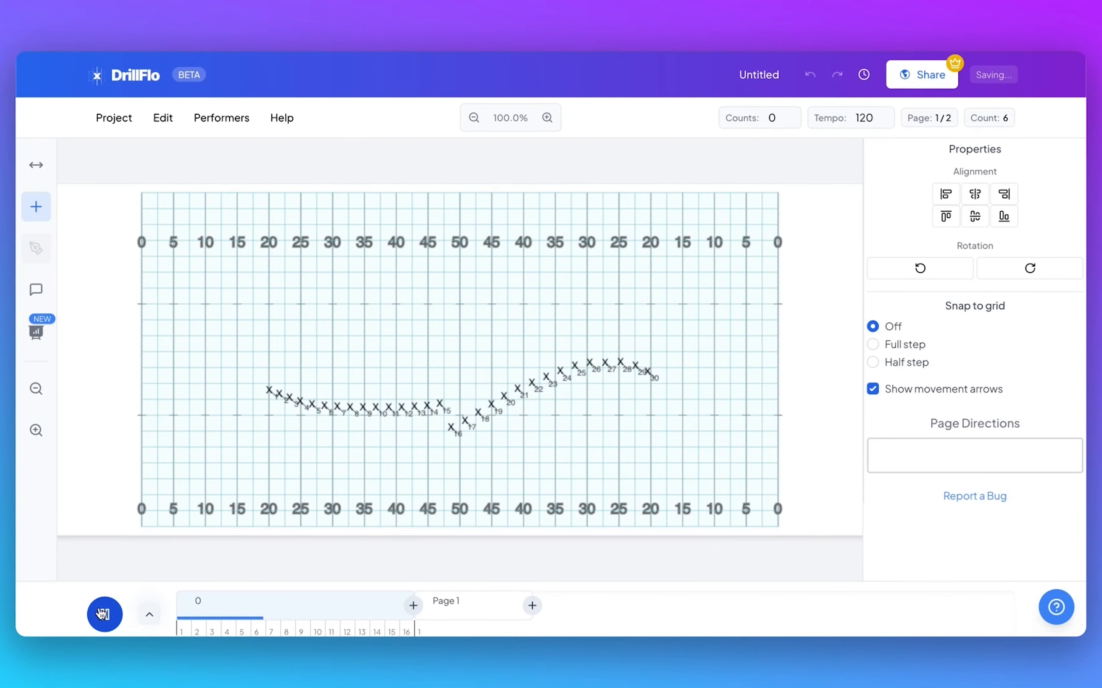
left_click(103, 614)
left_click(102, 615)
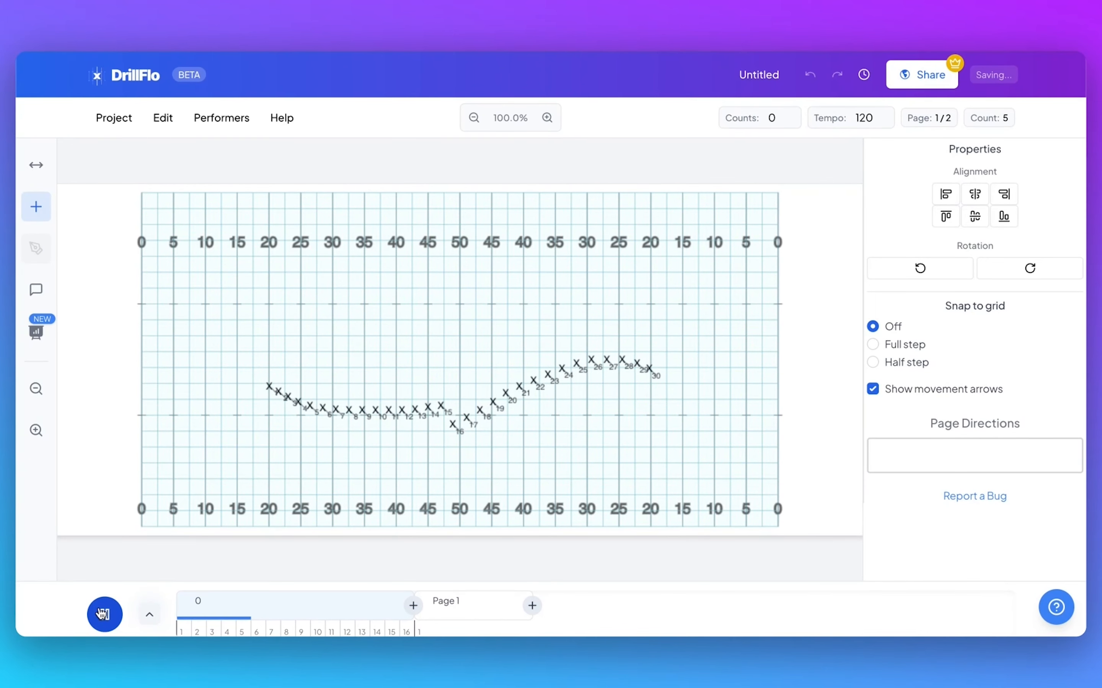
left_click(103, 614)
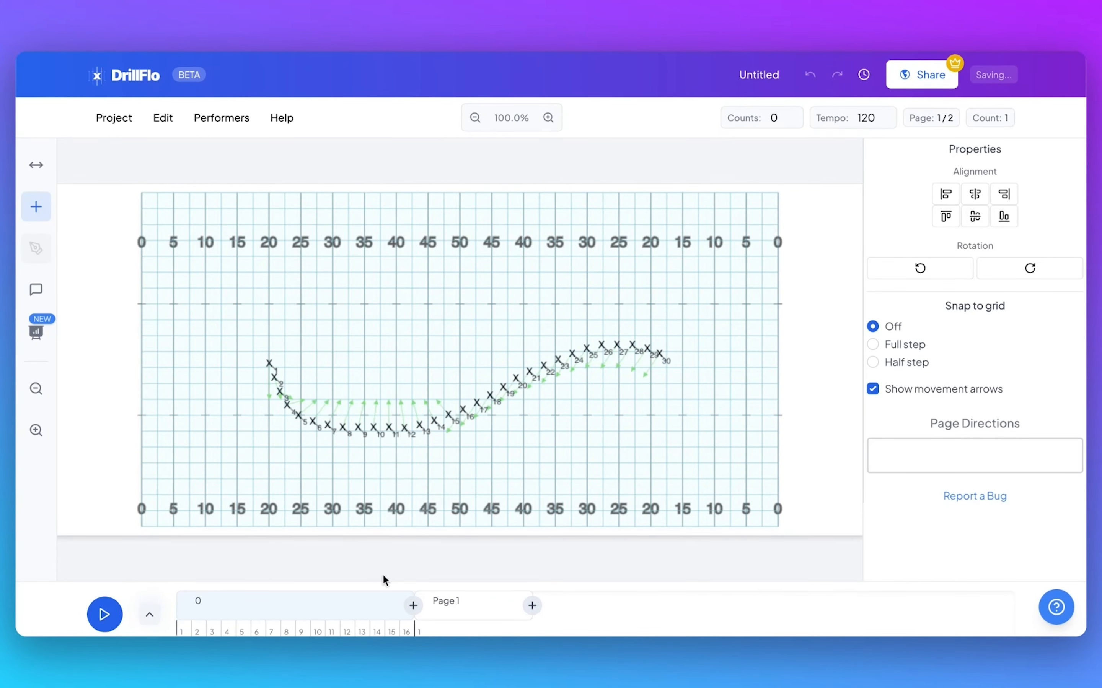
left_click(428, 601)
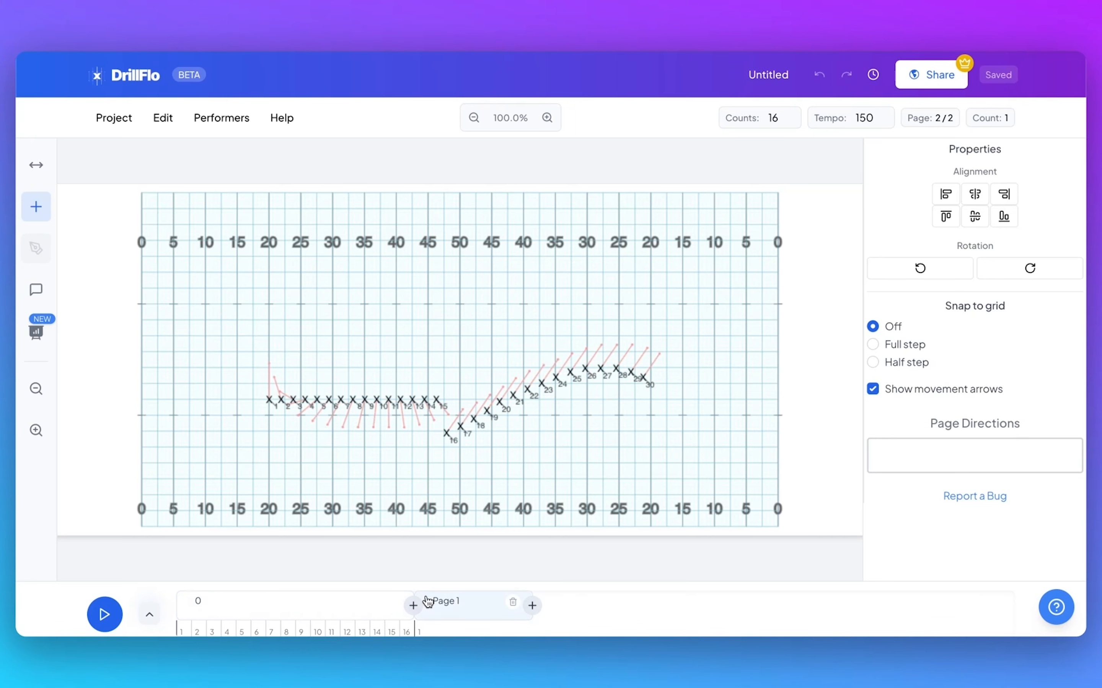